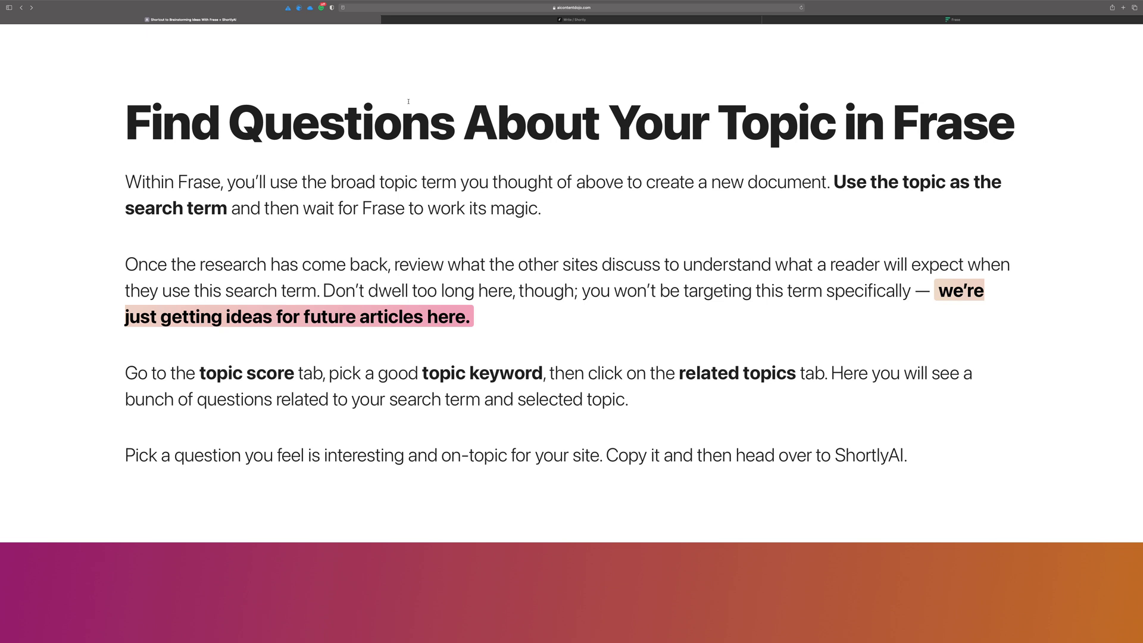
# - Read the brainstorming article from the section on finding questions in Frase through to its summary
pyautogui.scroll(-6, 409, 101)
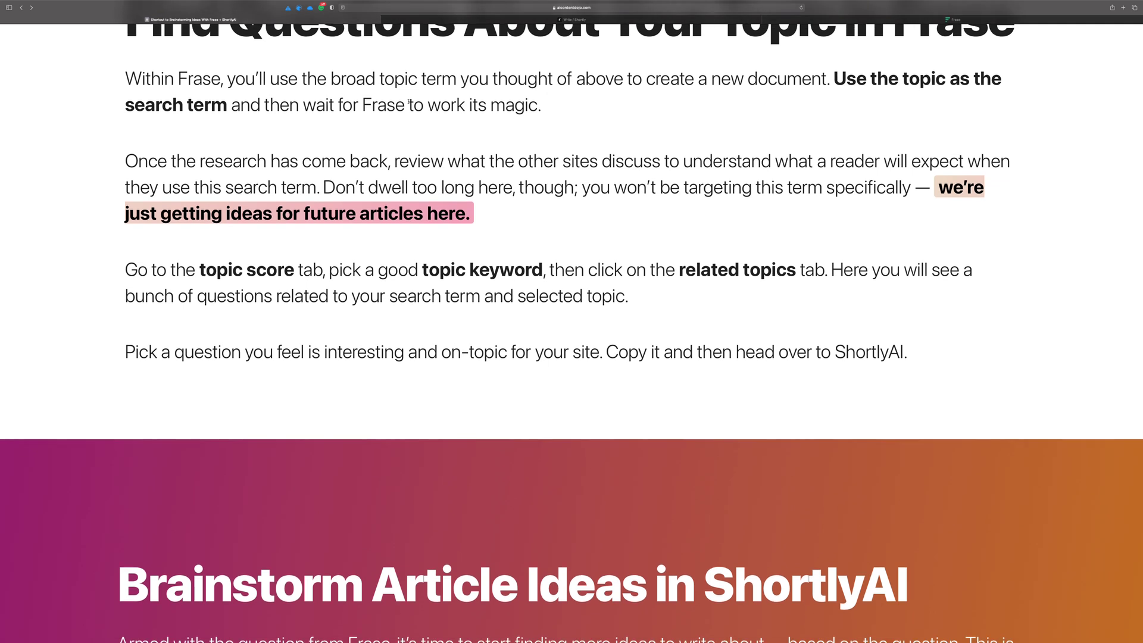
pyautogui.scroll(-4, 409, 102)
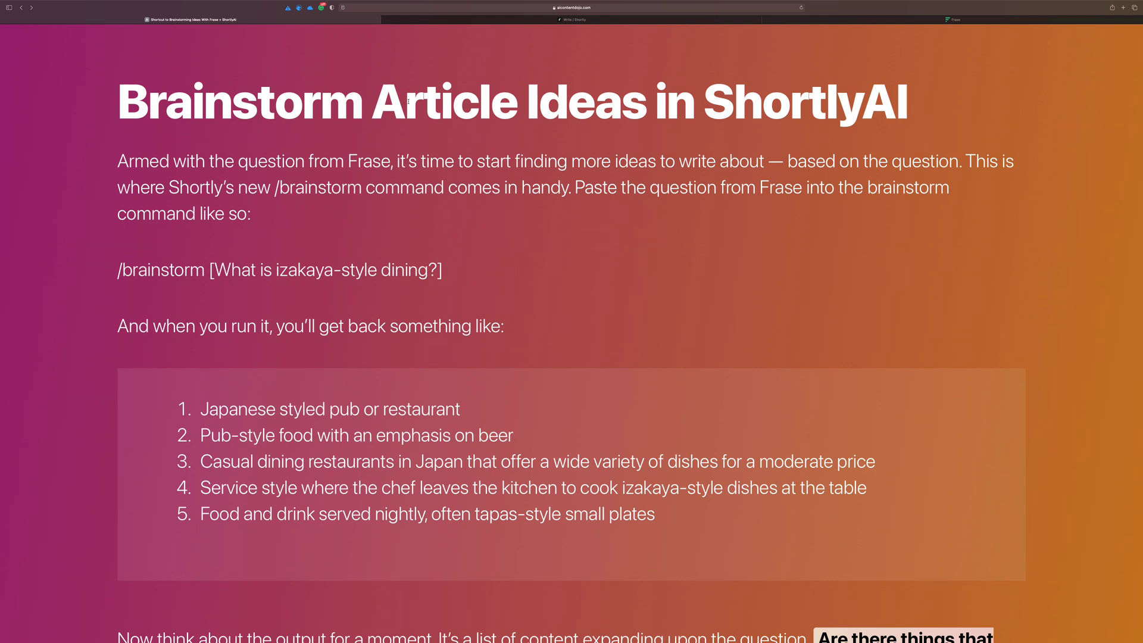
pyautogui.scroll(-5, 409, 101)
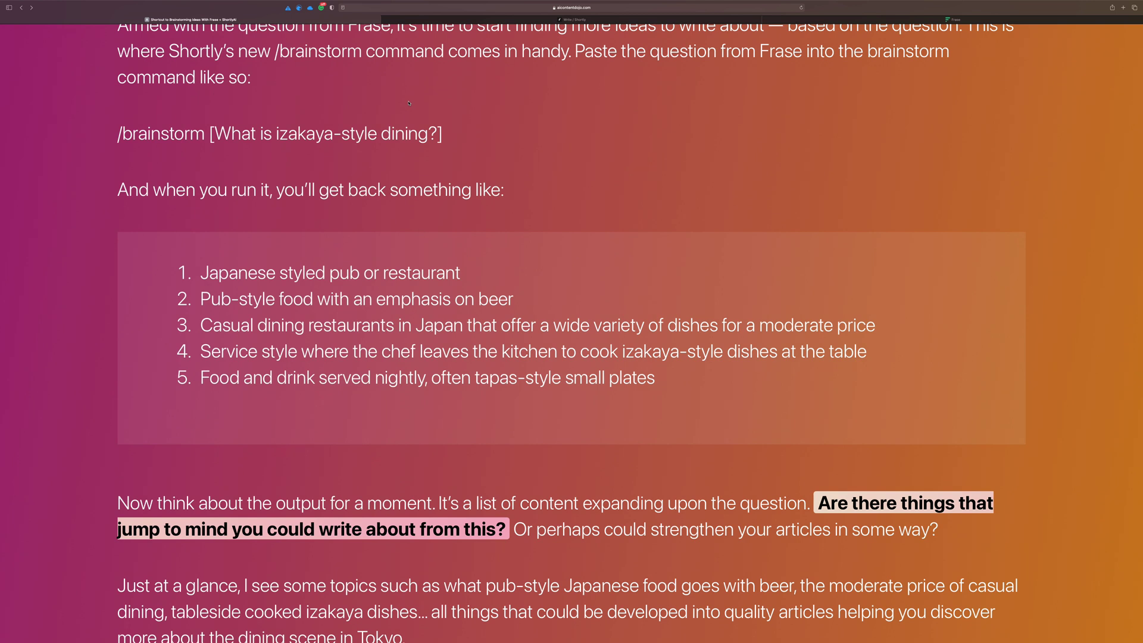
pyautogui.scroll(-4, 409, 103)
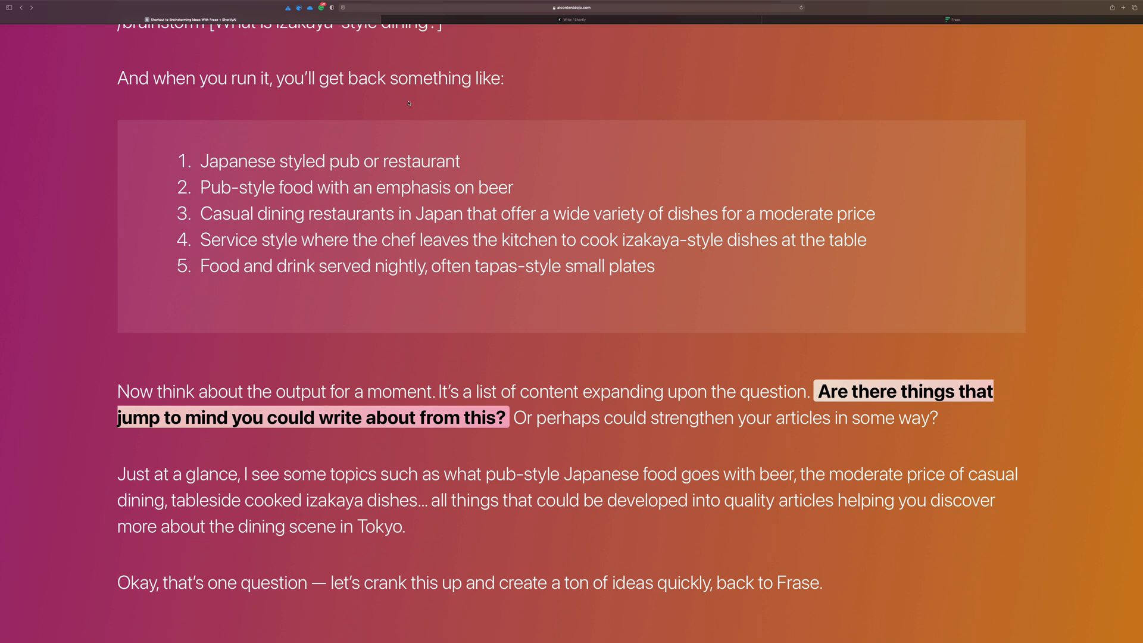
pyautogui.scroll(-2, 409, 103)
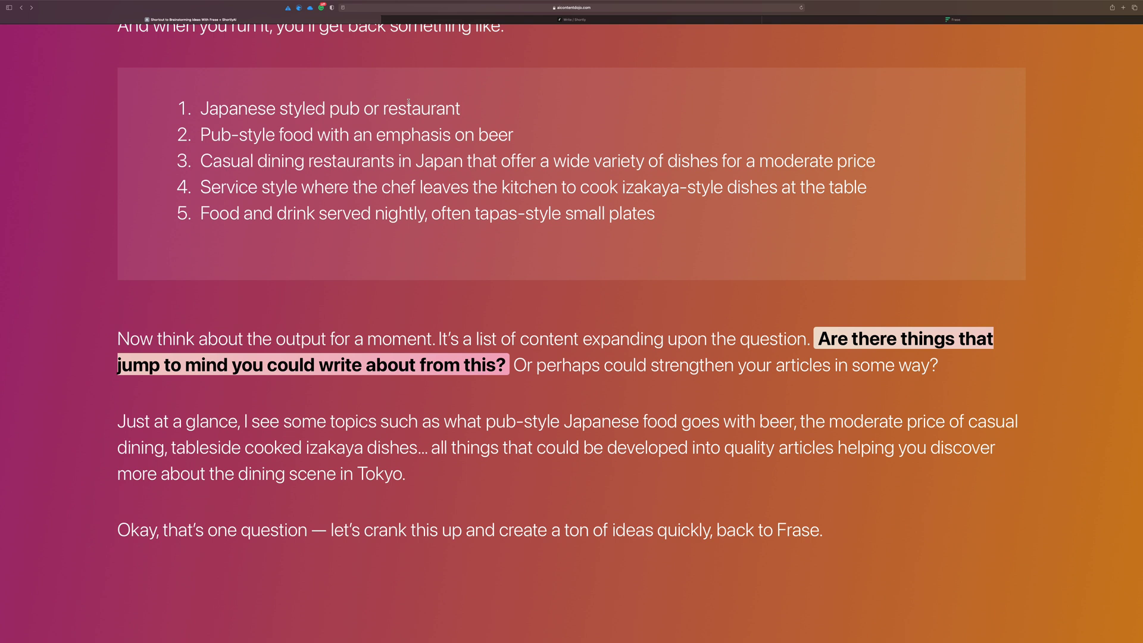
pyautogui.scroll(-15, 408, 102)
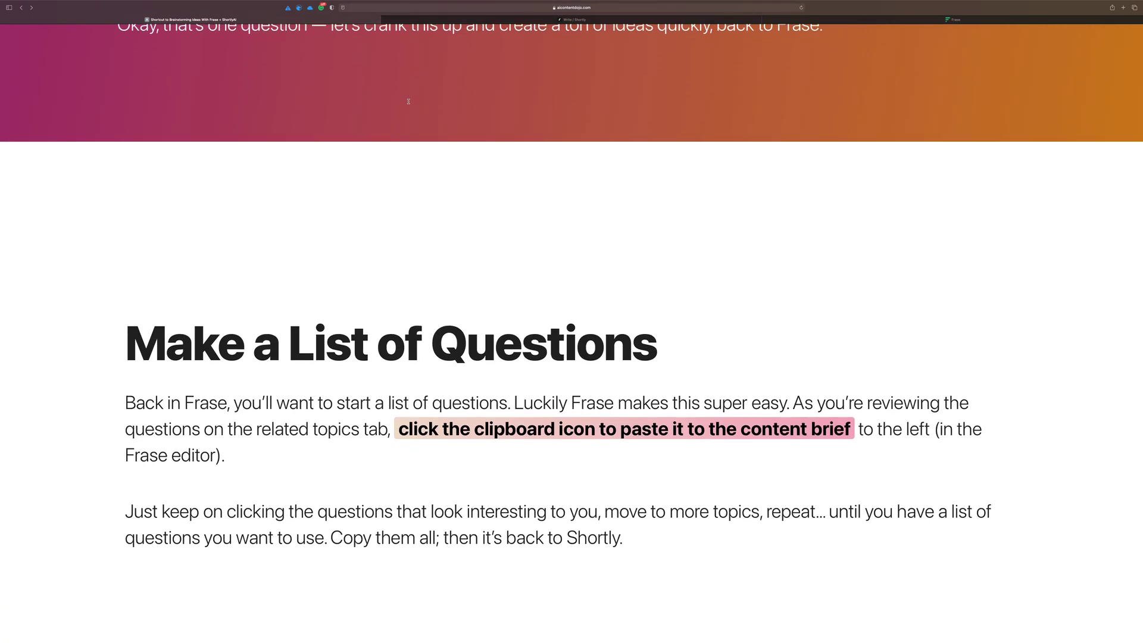
pyautogui.scroll(-6, 408, 101)
pyautogui.scroll(2, 409, 101)
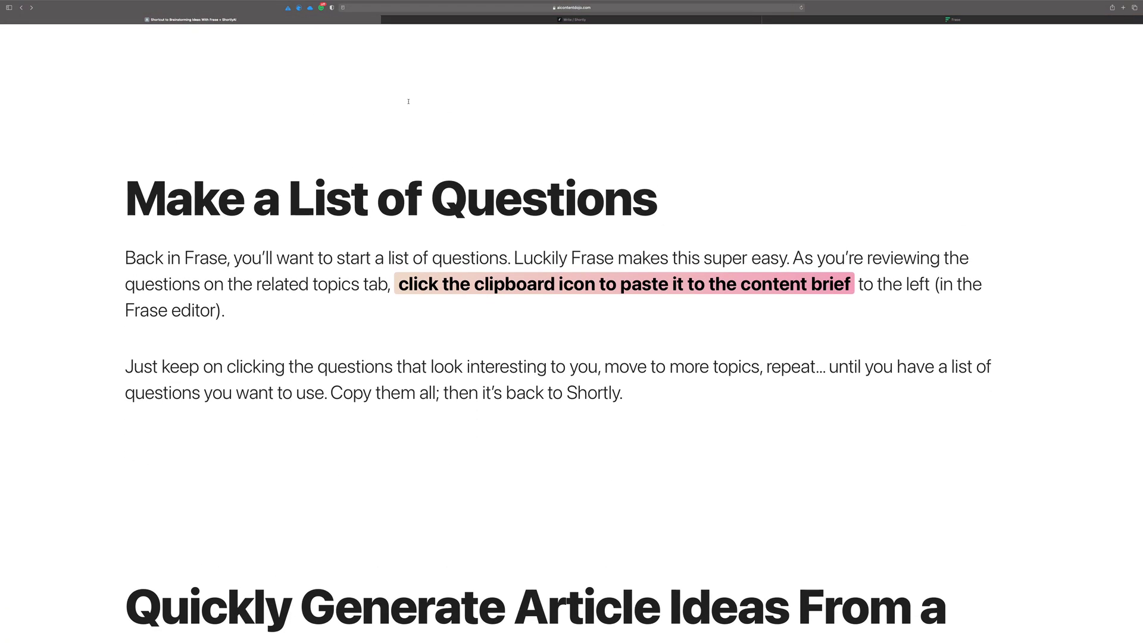
pyautogui.scroll(1, 409, 101)
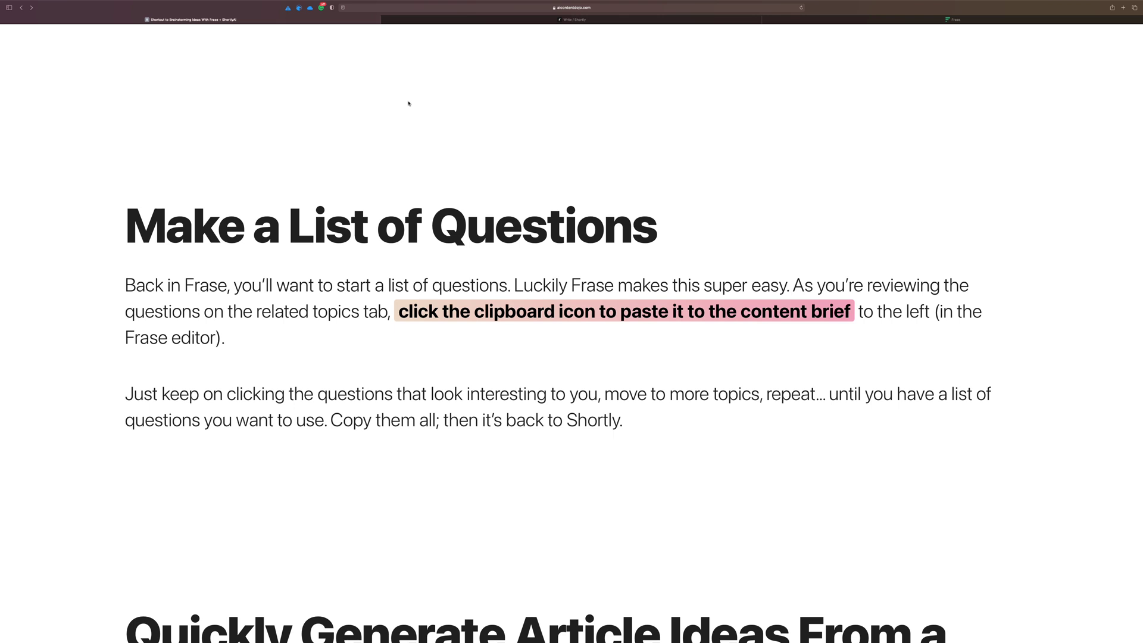
pyautogui.scroll(-10, 408, 104)
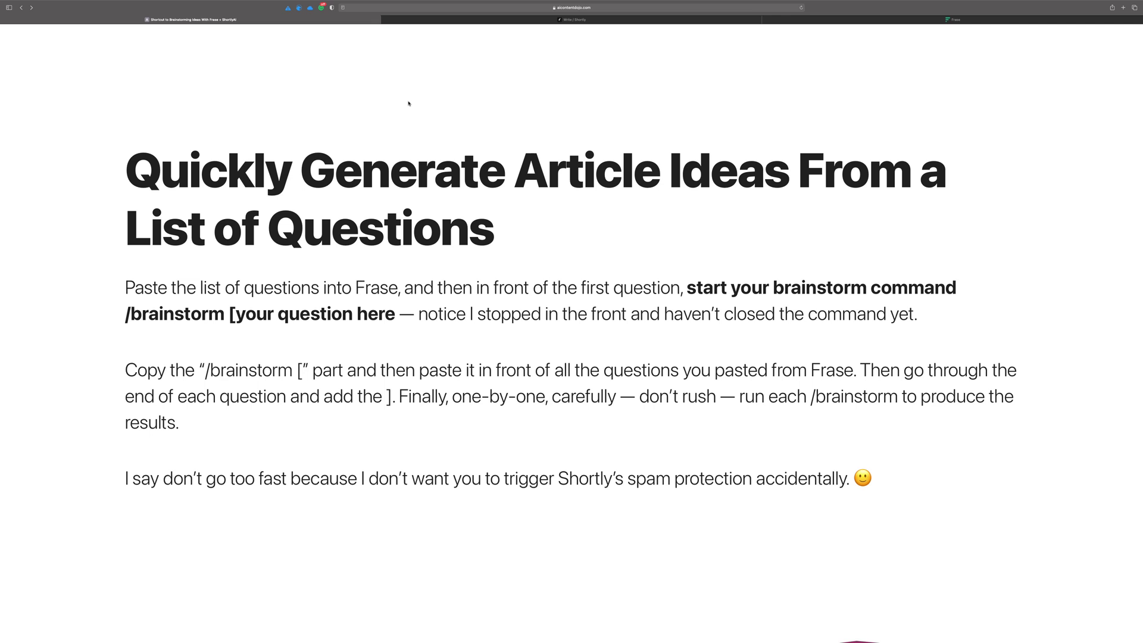
pyautogui.scroll(-10, 408, 103)
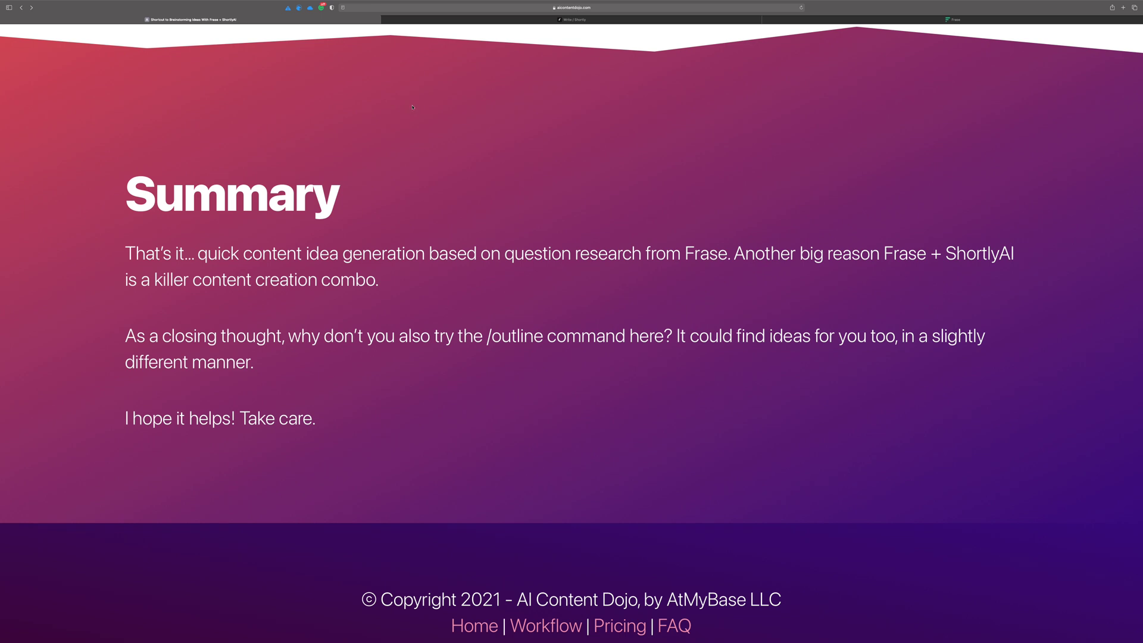
# - Switch to Shortly and begin the Brainstorming Questions document with an unclosed command reading "/brainstorm ["
pyautogui.click(575, 19)
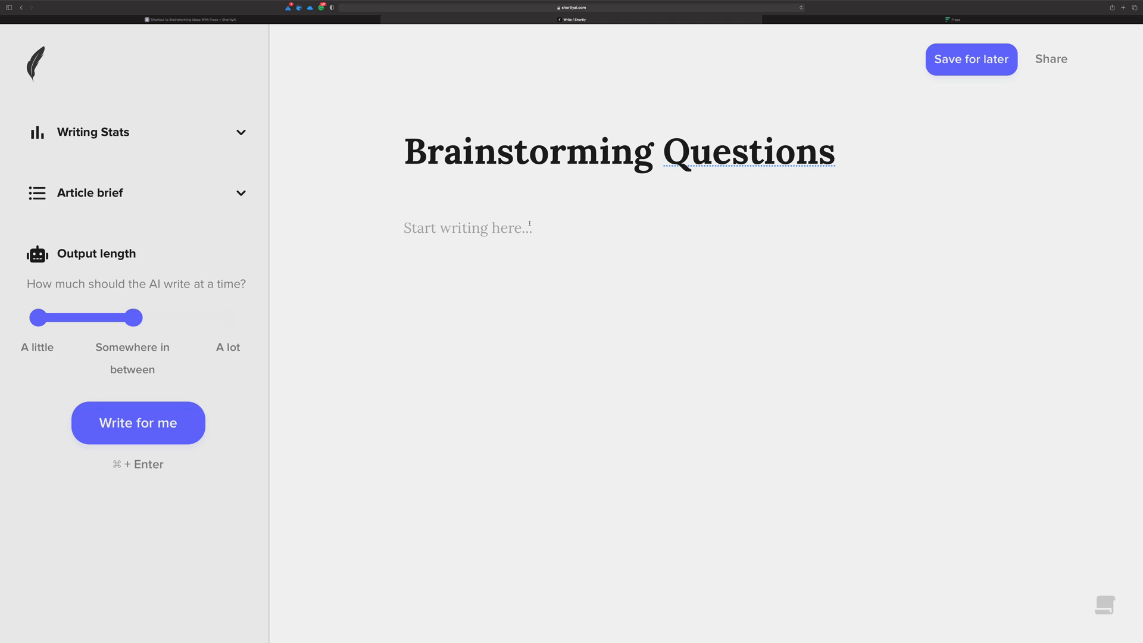
pyautogui.write('/brainstorm ')
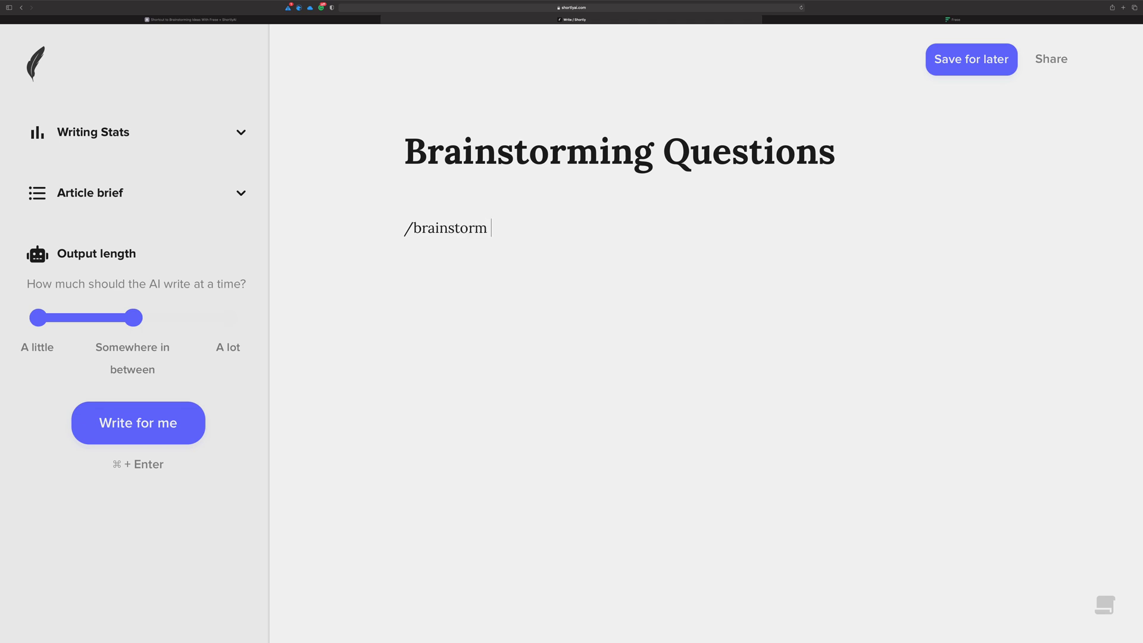
pyautogui.write('[')
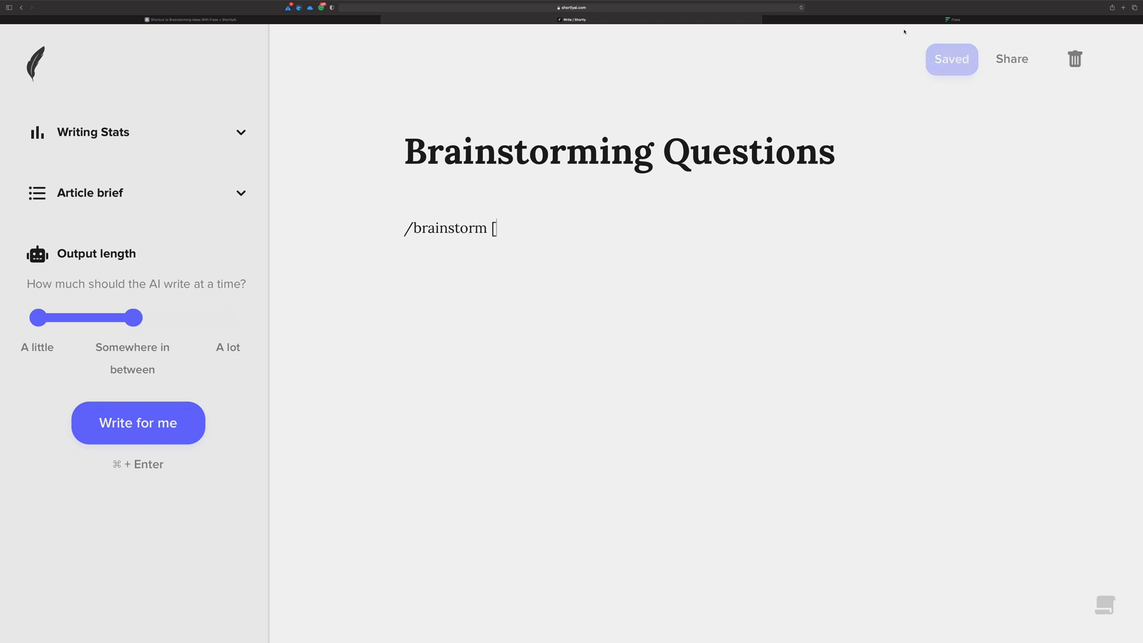
# - Switch to Frase and show the related topics for Japanese Cuisine from the "dining in Tokyo" topic scores
pyautogui.click(906, 22)
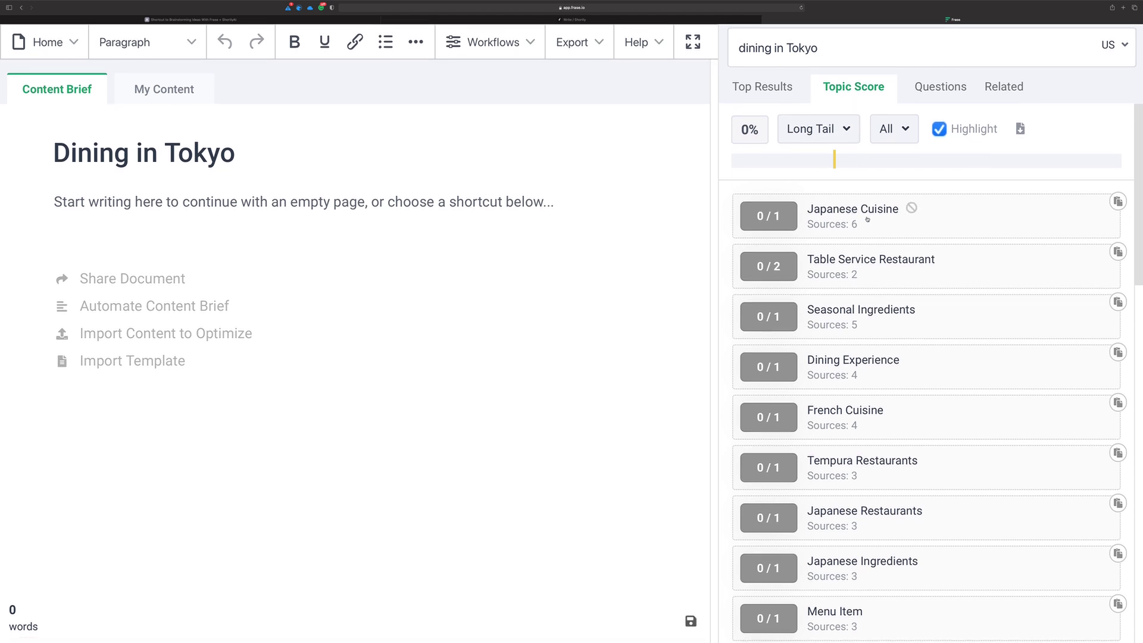
pyautogui.scroll(-1, 868, 220)
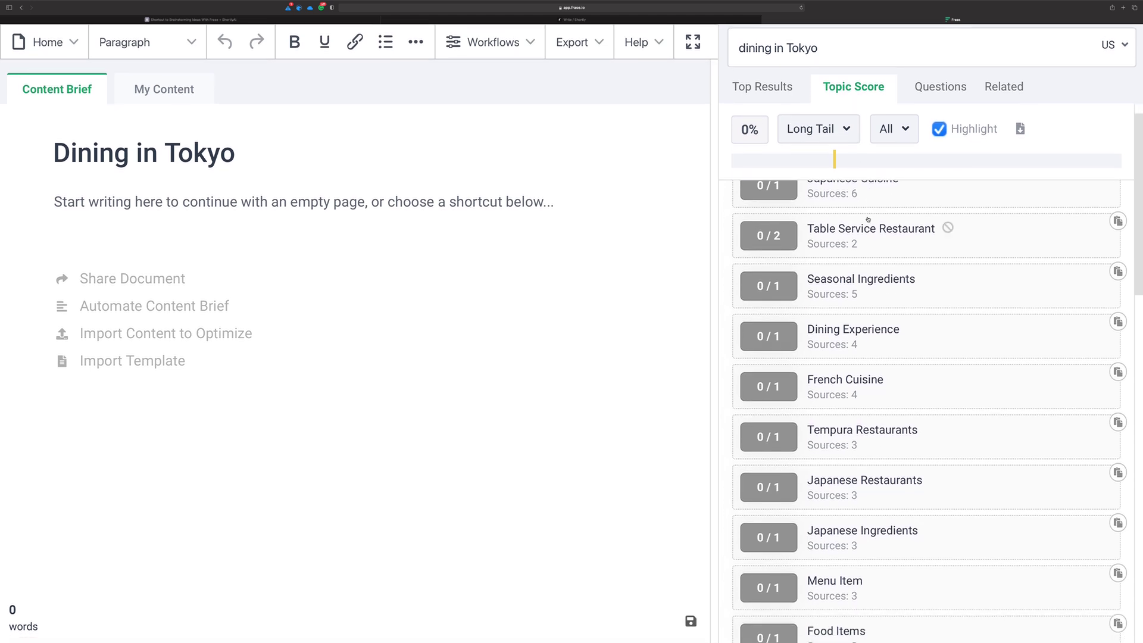
pyautogui.scroll(1, 868, 219)
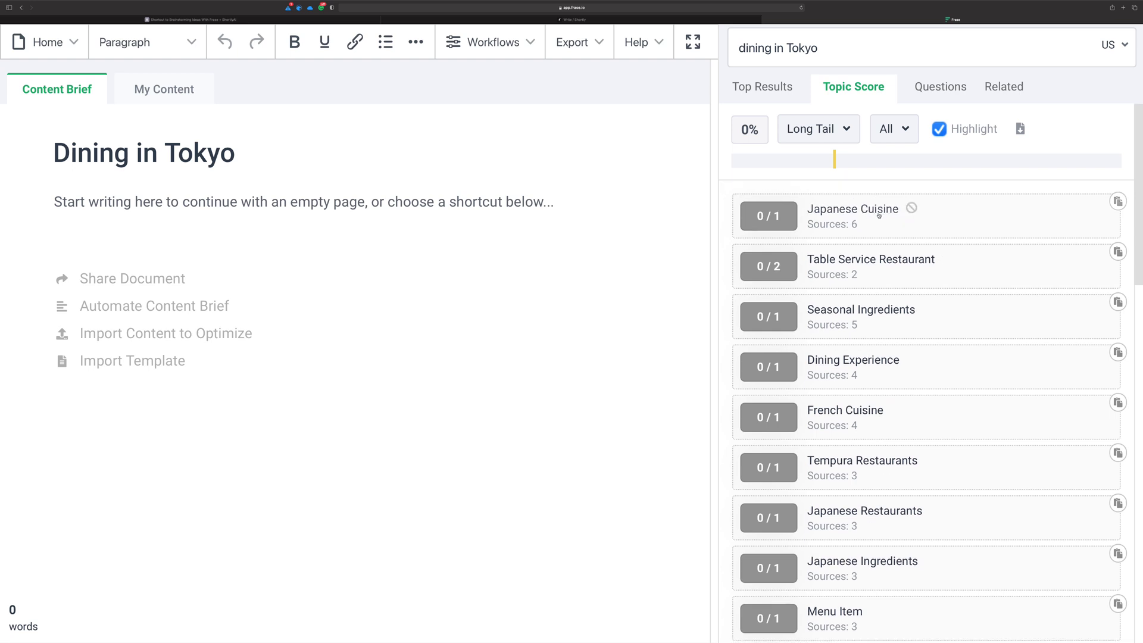
pyautogui.moveTo(762, 226)
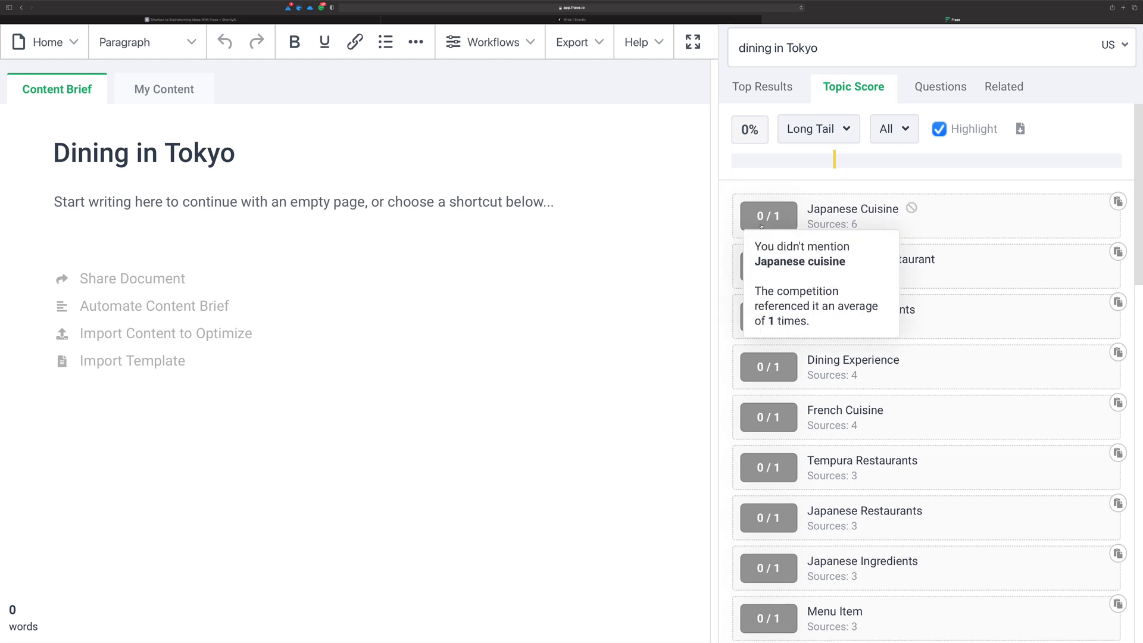
pyautogui.click(845, 209)
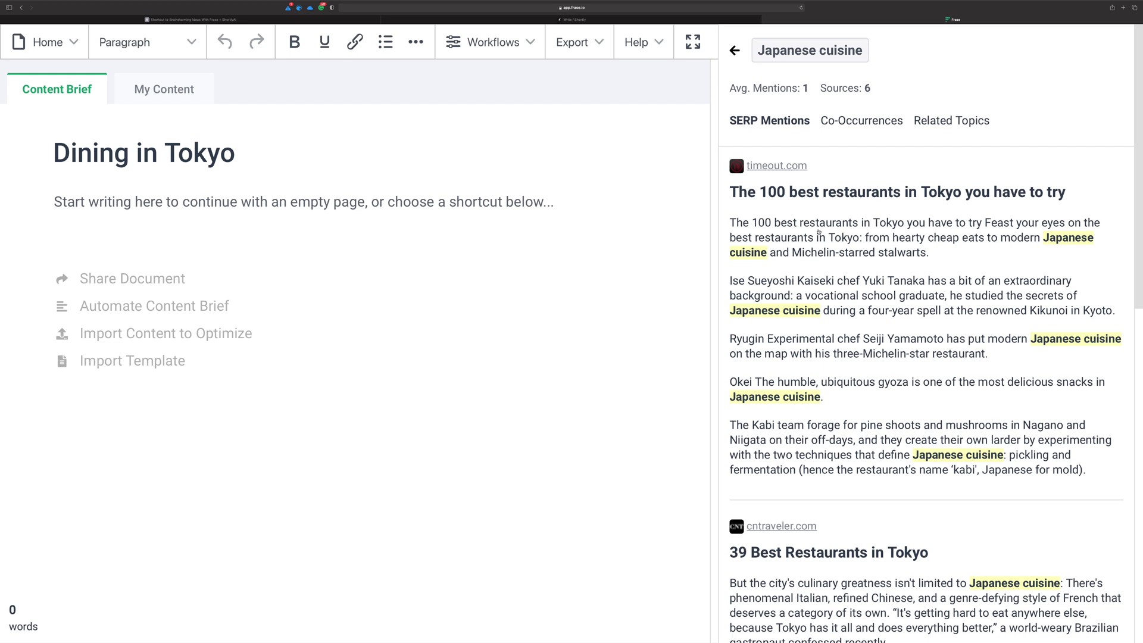
pyautogui.scroll(-1, 818, 232)
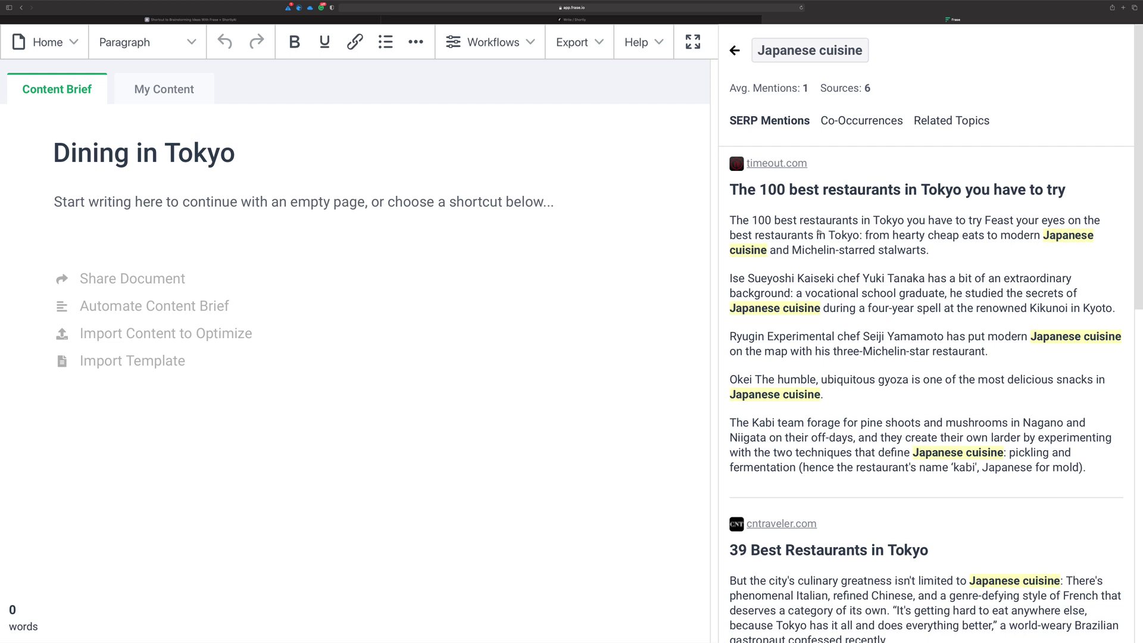
pyautogui.click(953, 121)
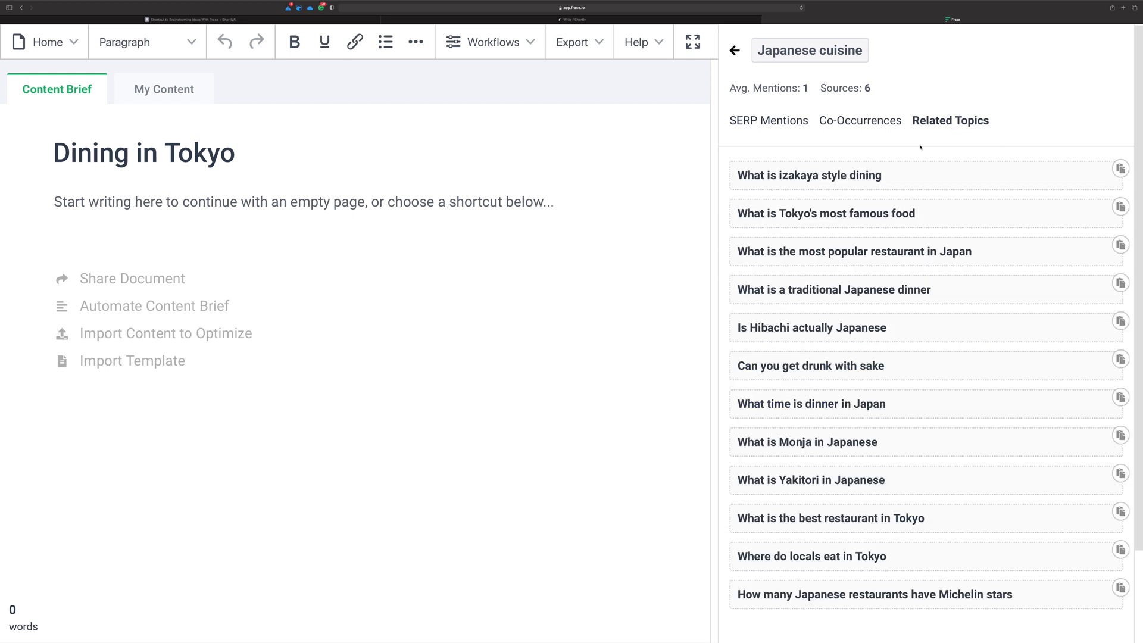
# - Add the questions on izakaya style dining, Tokyo's most famous food, a traditional Japanese dinner and whether Hibachi is Japanese to the content brief
pyautogui.click(1122, 170)
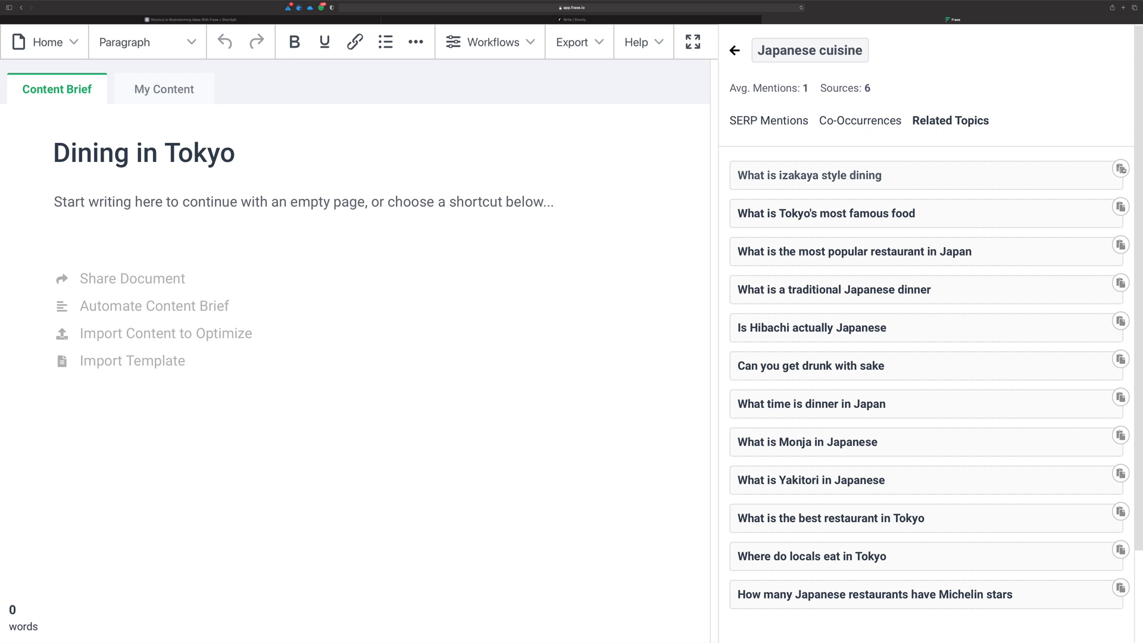
pyautogui.click(1122, 169)
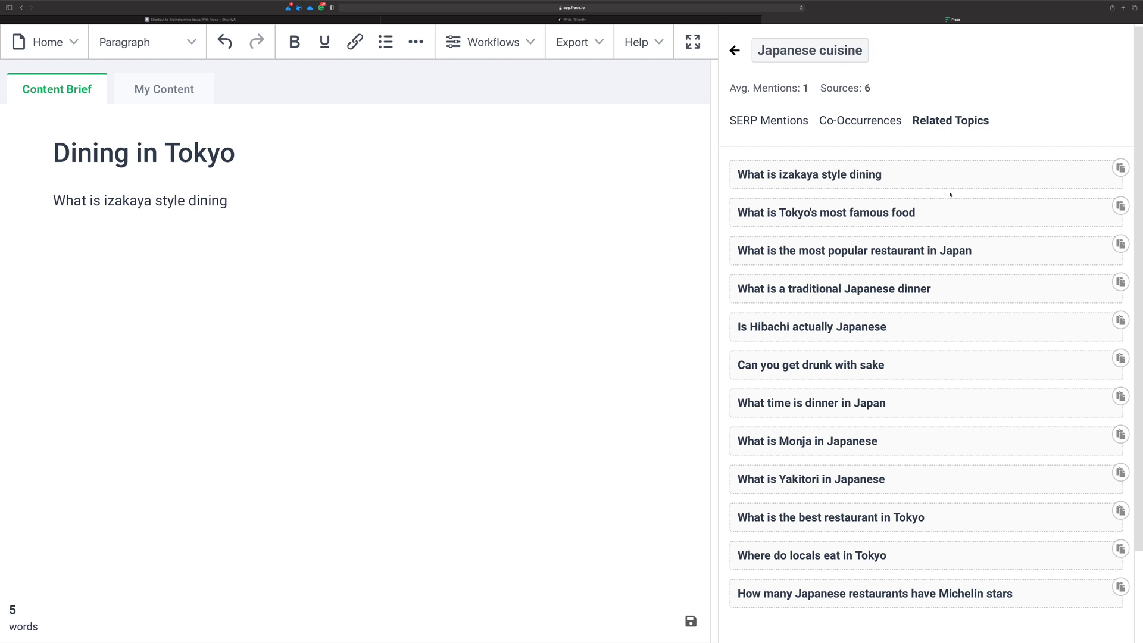
pyautogui.scroll(-2, 949, 197)
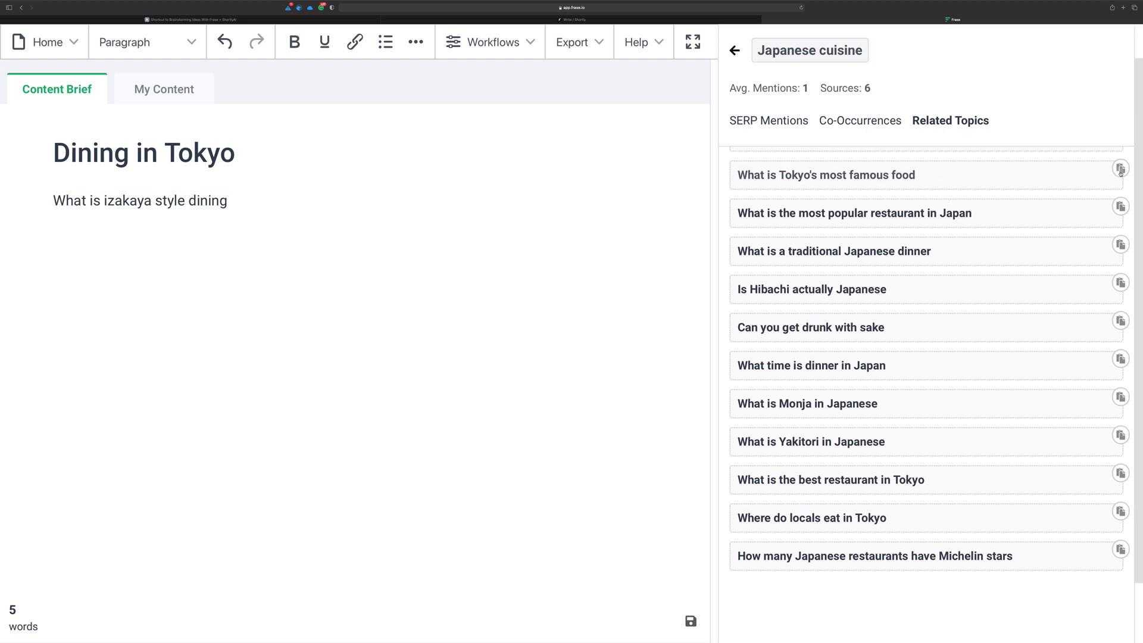
pyautogui.click(1121, 169)
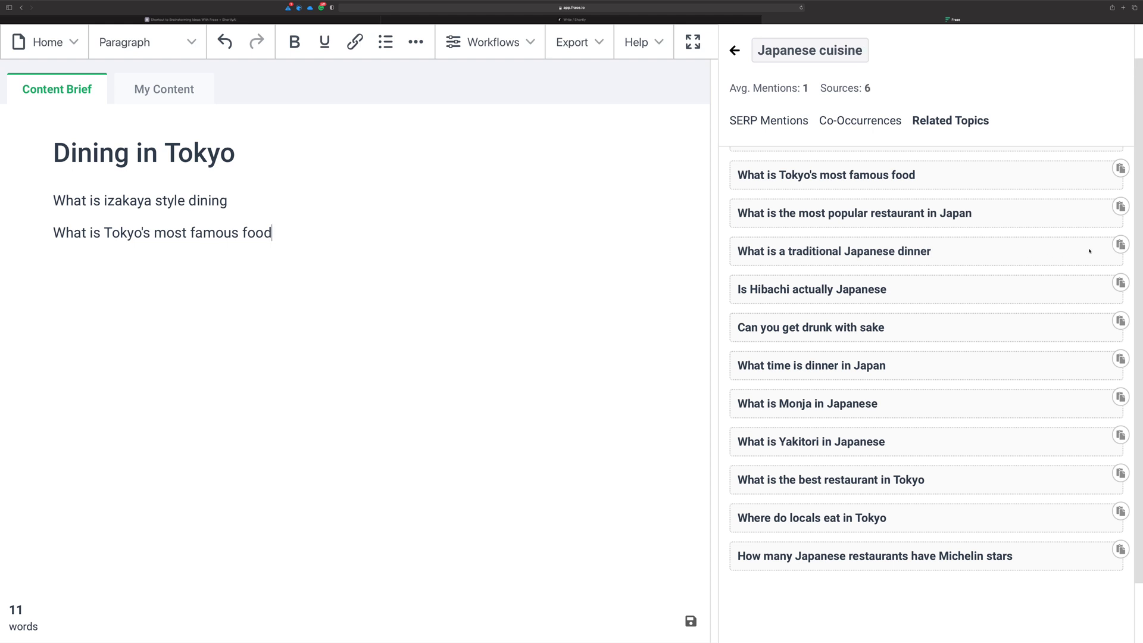
pyautogui.click(1121, 245)
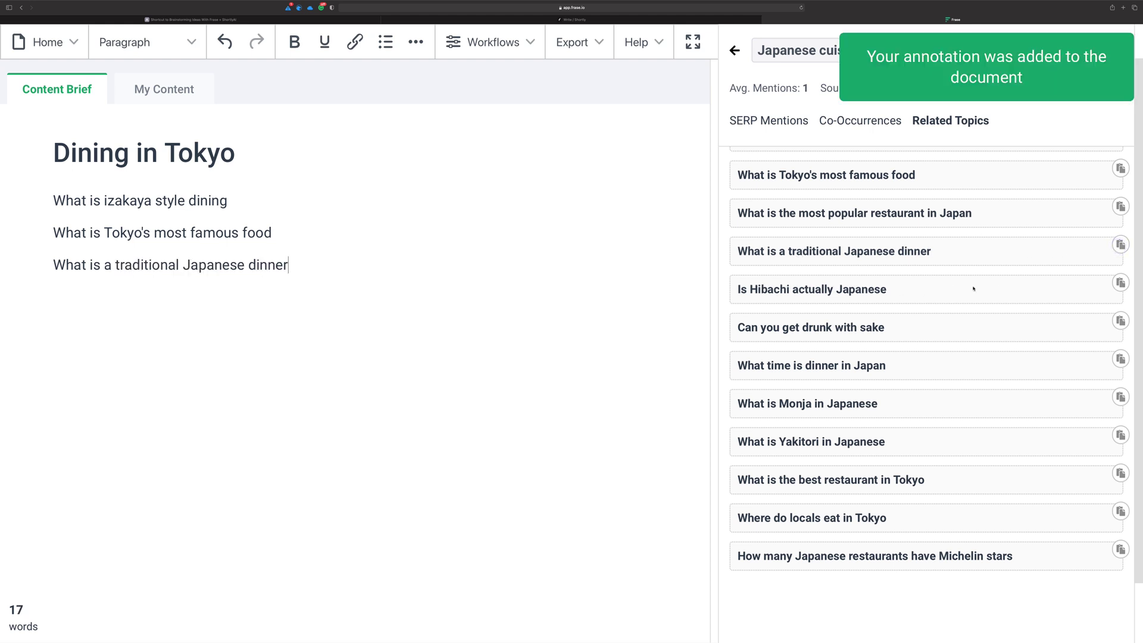
pyautogui.click(1120, 284)
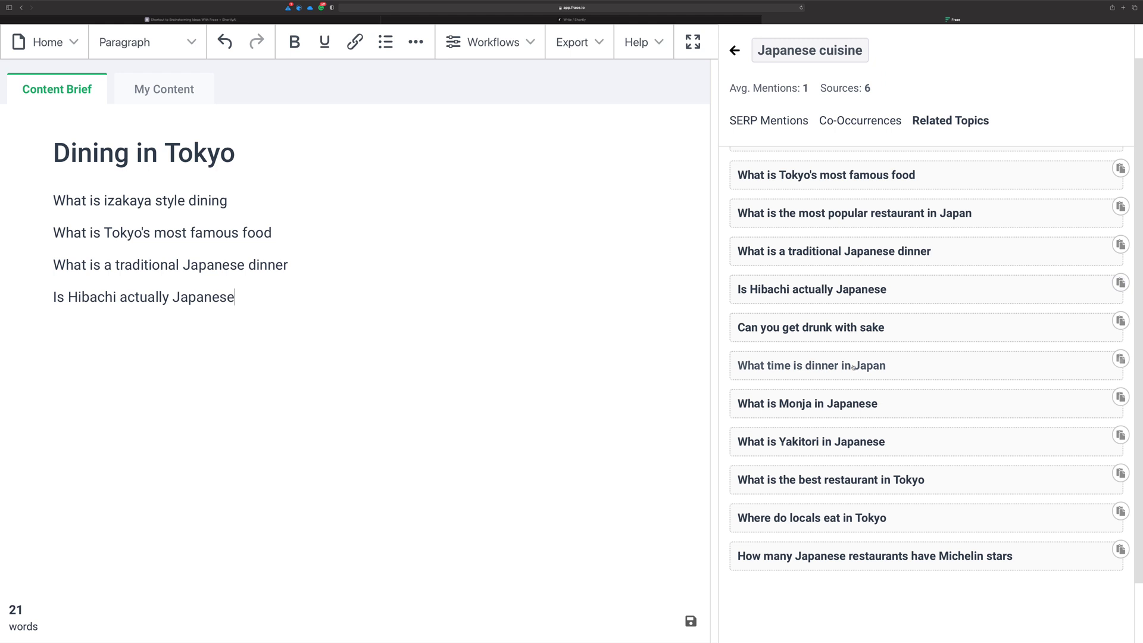
# - Show the related topics for Japanese Curry and add the question "What is Tokyo style curry" to the content brief
pyautogui.scroll(-2, 850, 382)
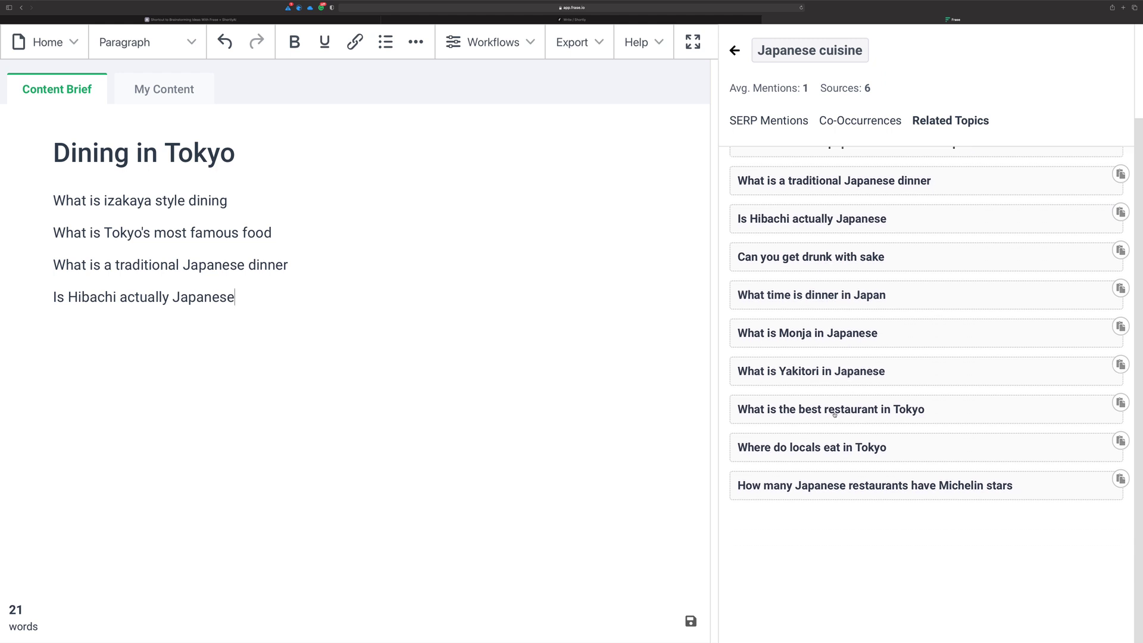
pyautogui.scroll(3, 814, 235)
pyautogui.click(736, 51)
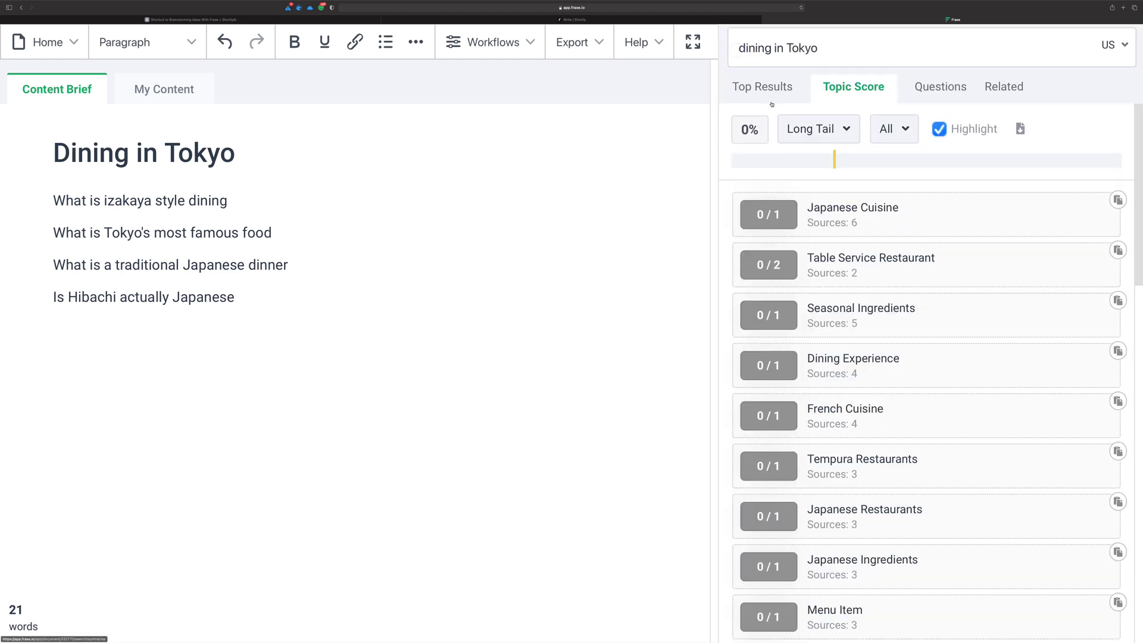
pyautogui.scroll(-4, 858, 233)
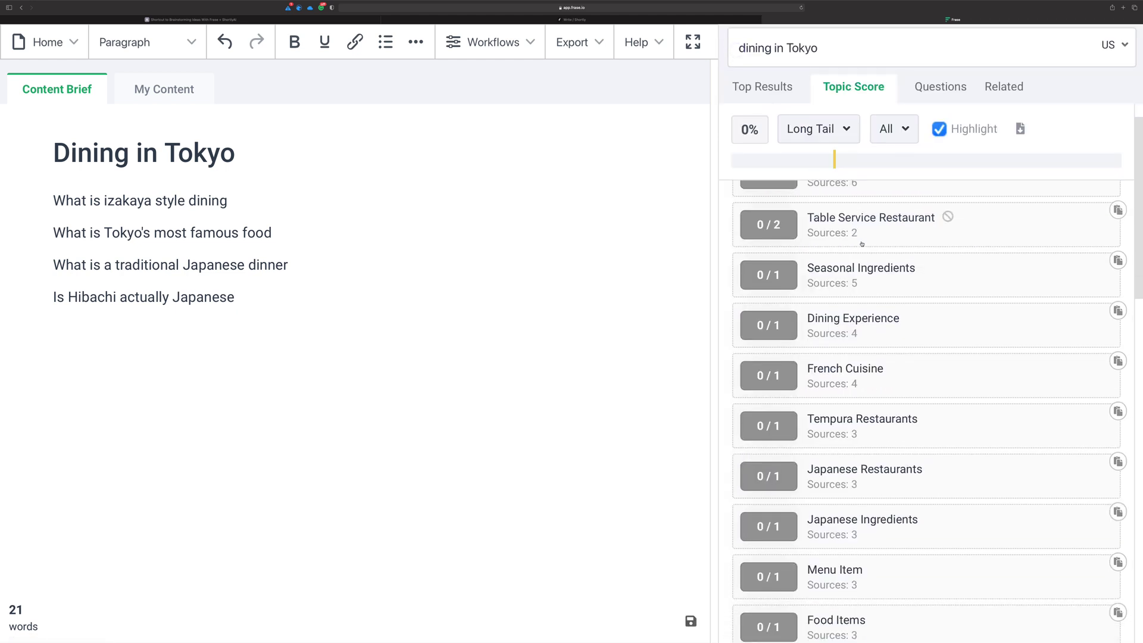
pyautogui.scroll(-1, 861, 245)
pyautogui.scroll(-1, 852, 253)
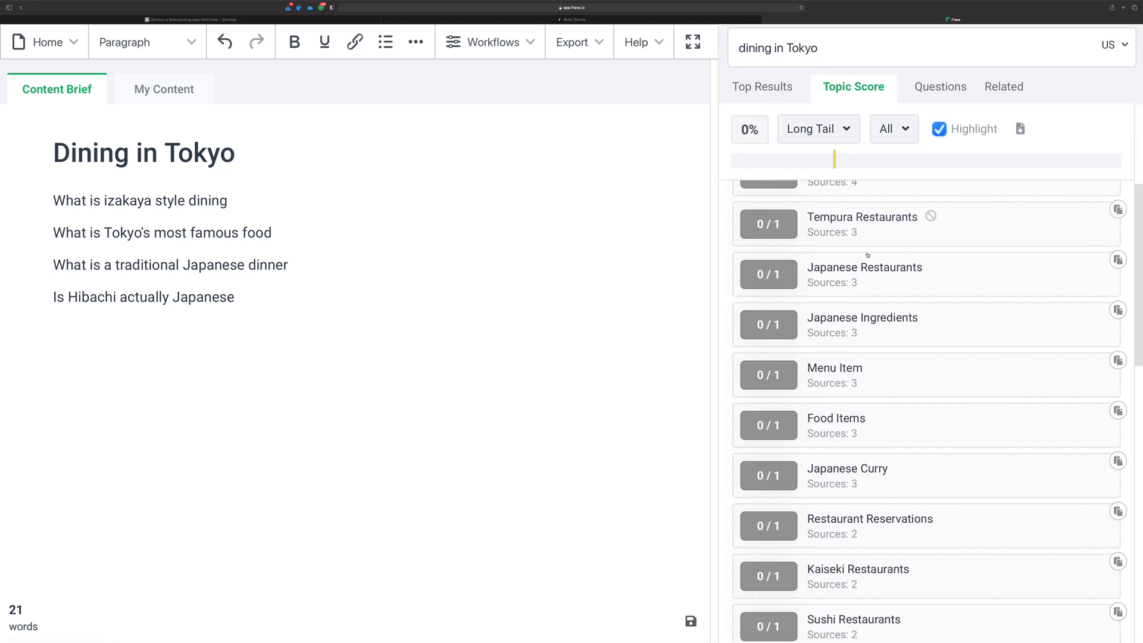
pyautogui.scroll(-4, 843, 260)
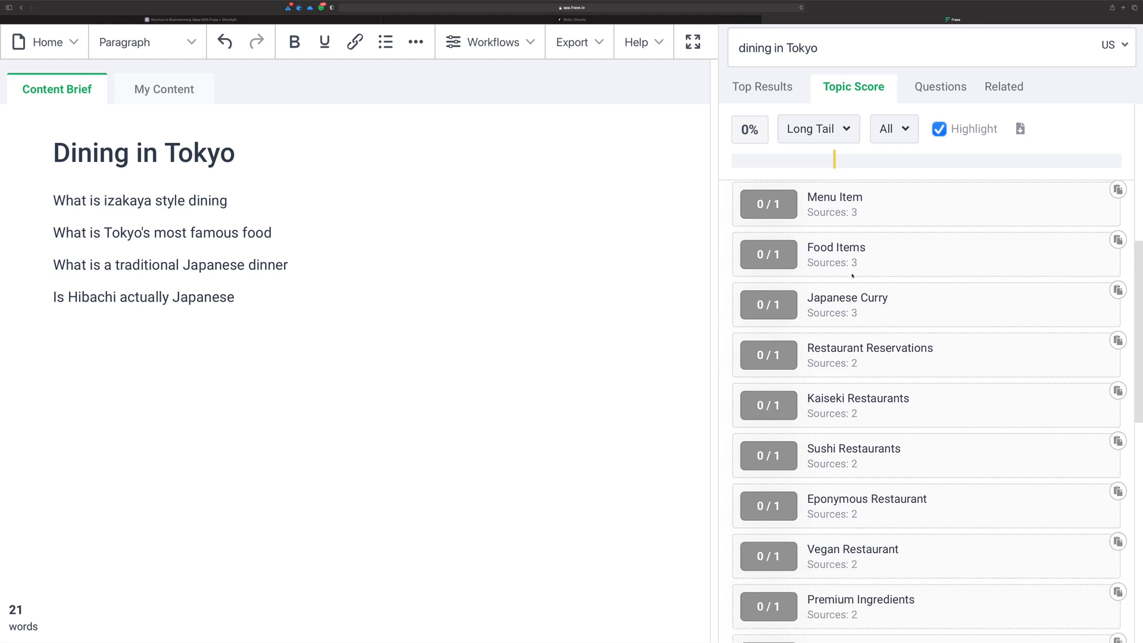
pyautogui.click(859, 273)
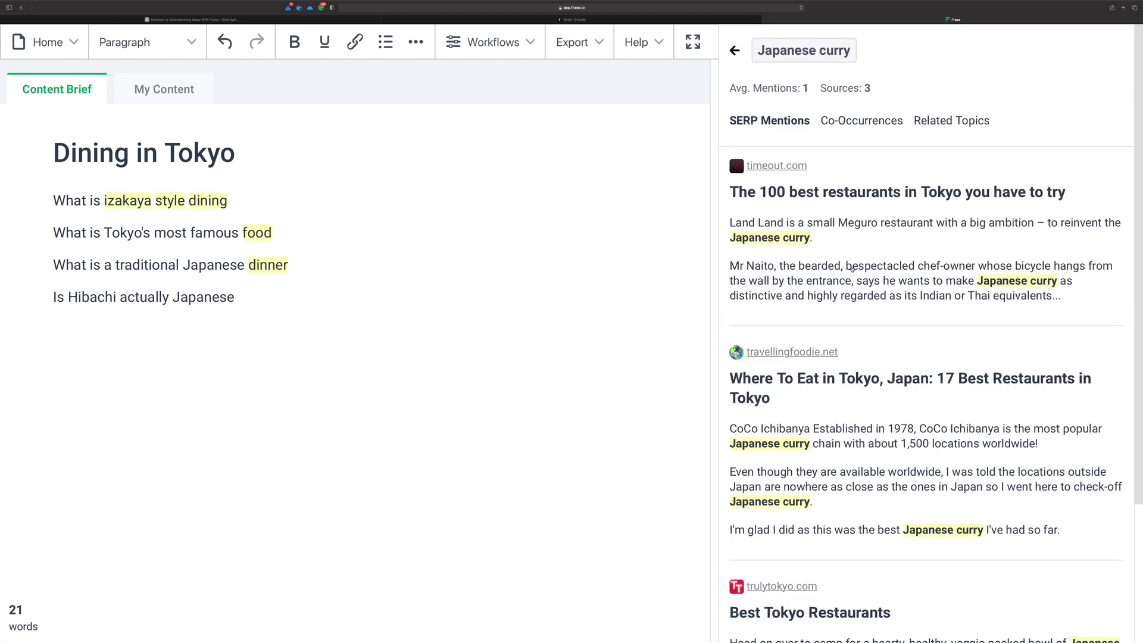
pyautogui.click(940, 122)
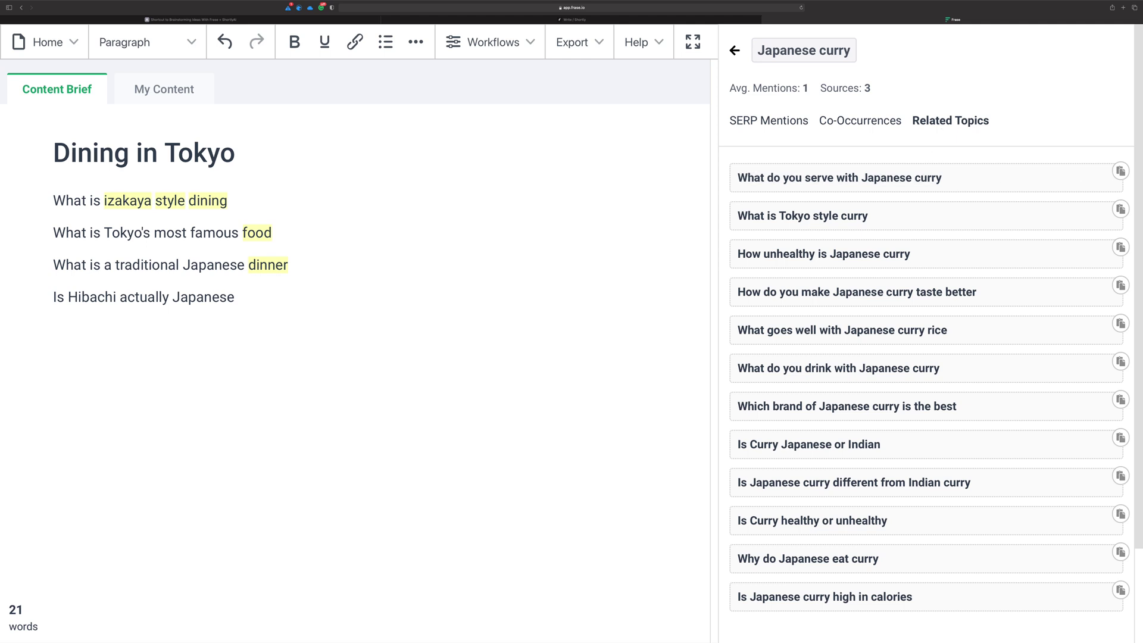
pyautogui.click(1120, 210)
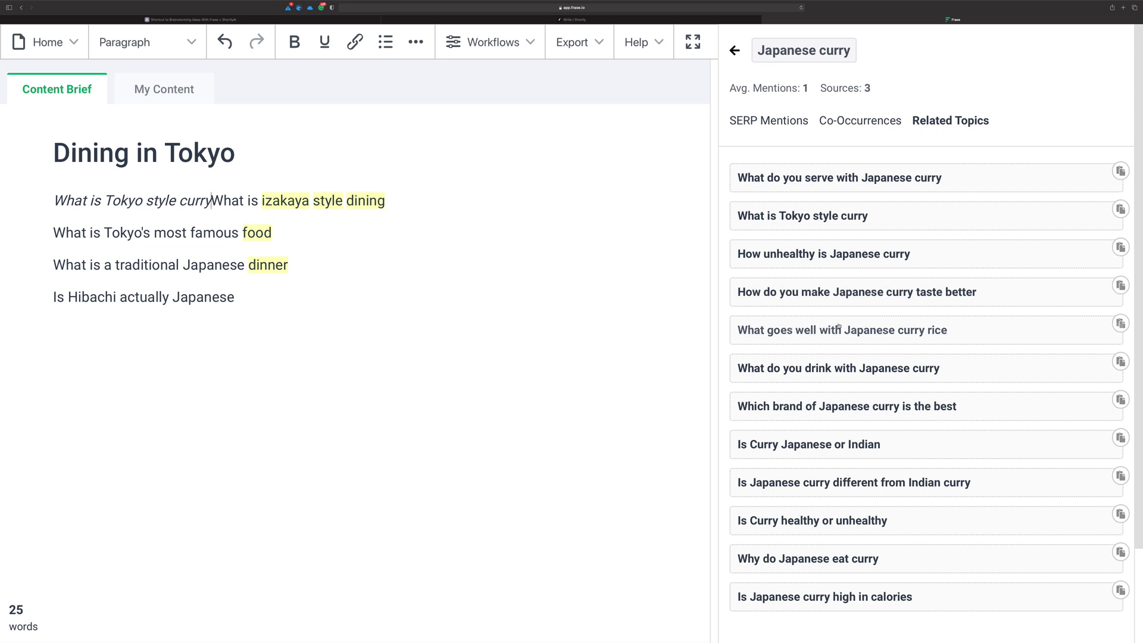
# - Return from the Japanese curry suggestions to the long-tail topic scores and look through the listed dining topics
pyautogui.scroll(-2, 850, 388)
pyautogui.scroll(2, 850, 388)
pyautogui.click(735, 50)
pyautogui.scroll(-5, 858, 255)
pyautogui.scroll(-2, 858, 305)
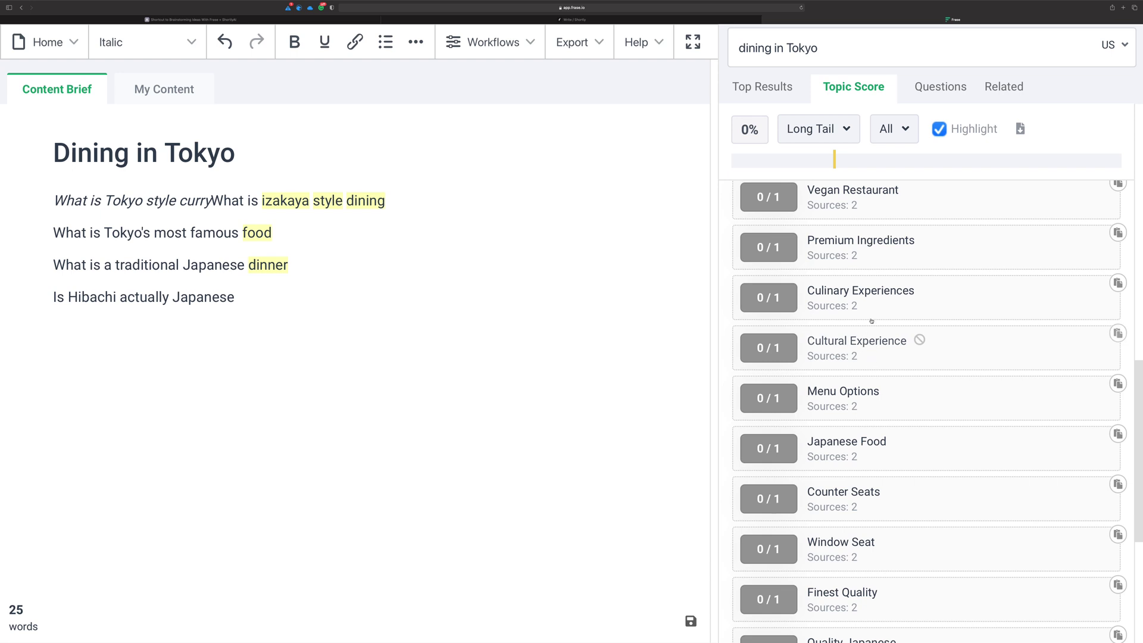
pyautogui.scroll(-1, 878, 366)
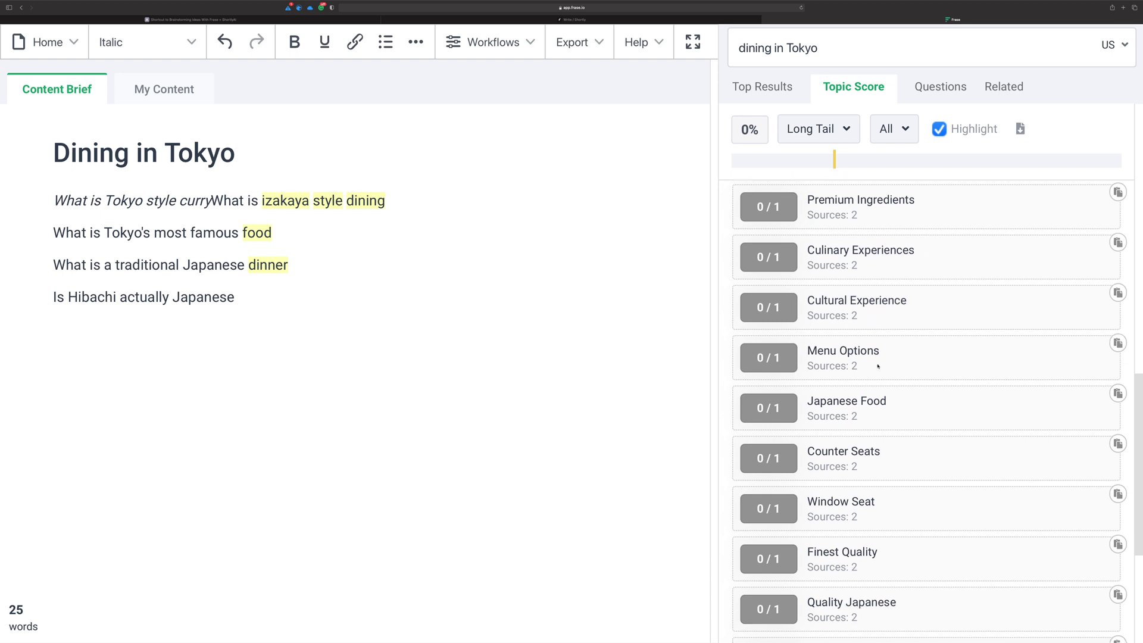
pyautogui.scroll(-5, 878, 365)
pyautogui.scroll(8, 877, 365)
pyautogui.scroll(11, 878, 366)
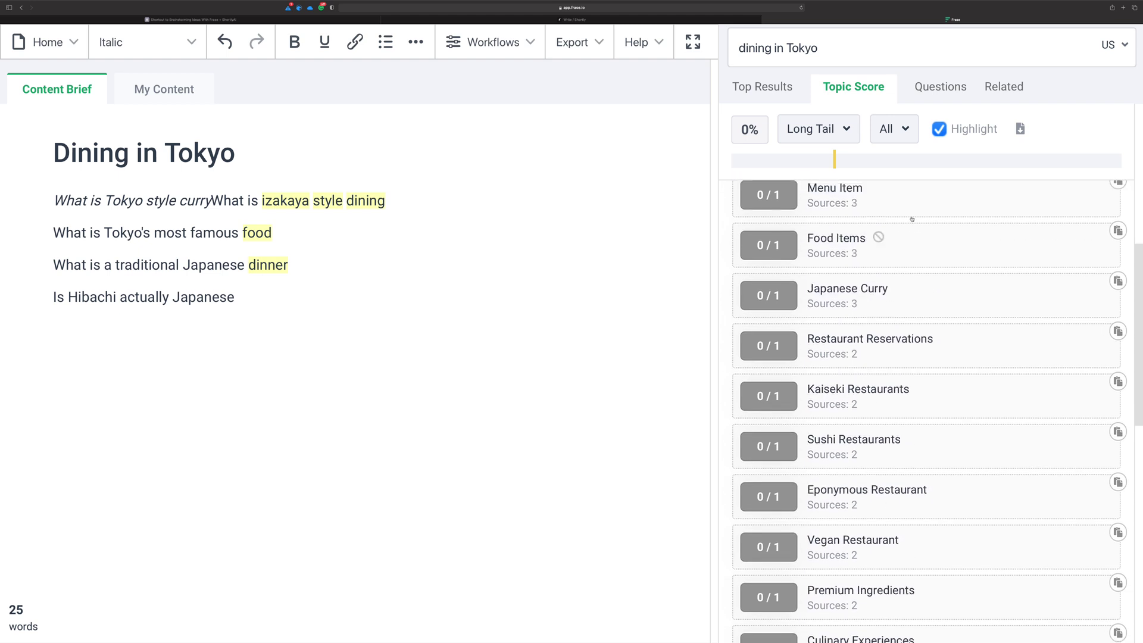
# - Show the topic scores as topic clusters, view the sub-topics of the Restaurant cluster and collapse it again
pyautogui.click(847, 130)
pyautogui.click(818, 188)
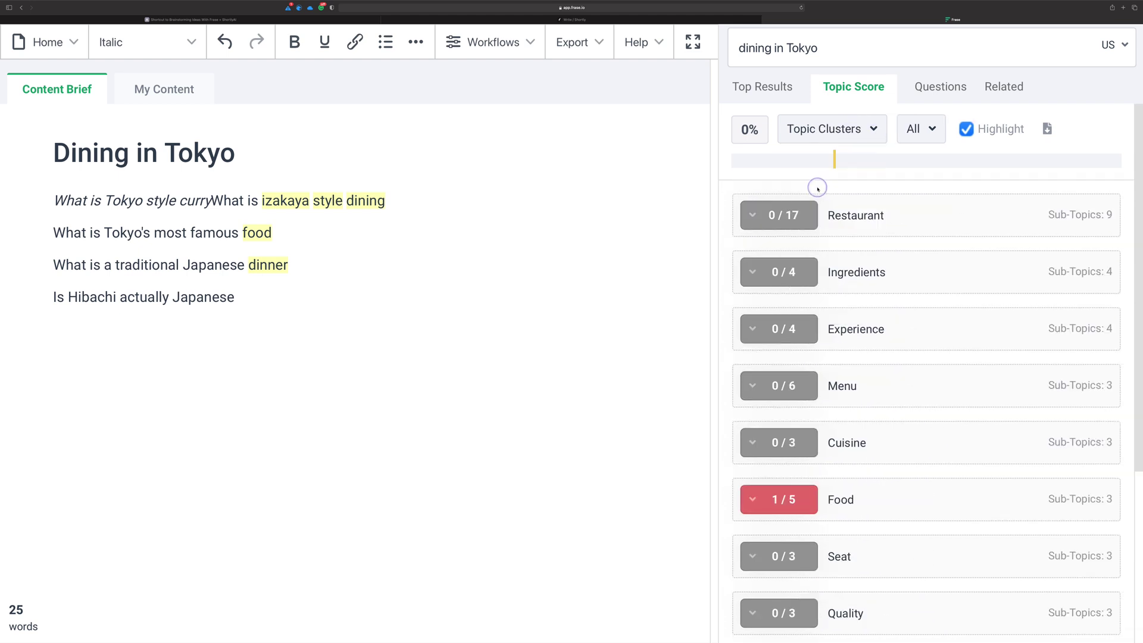
pyautogui.click(752, 215)
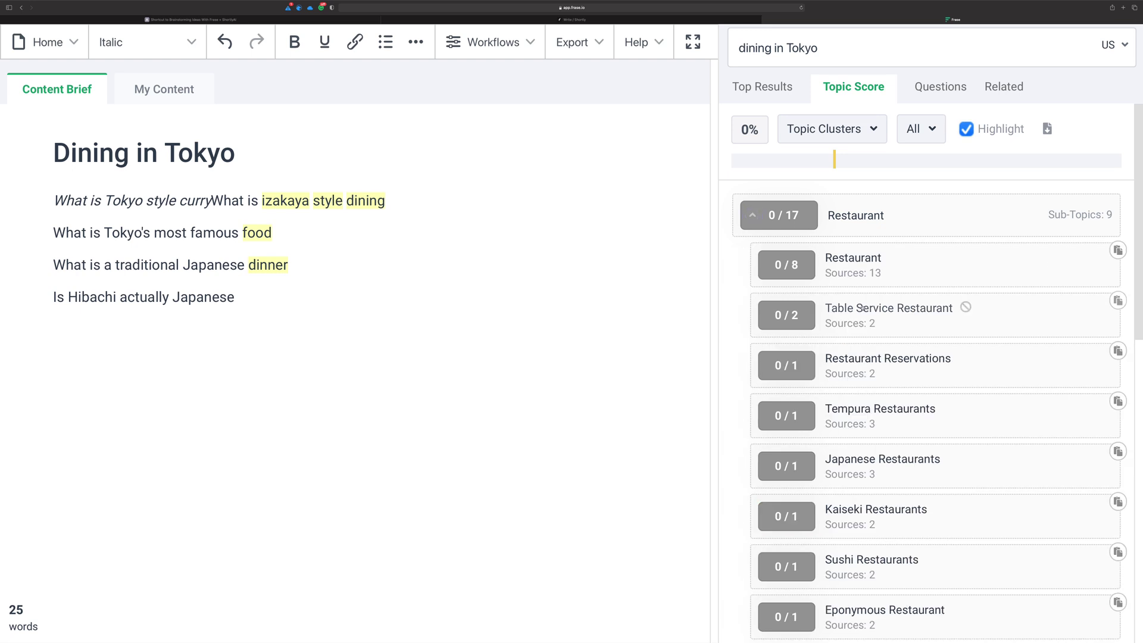
pyautogui.click(808, 239)
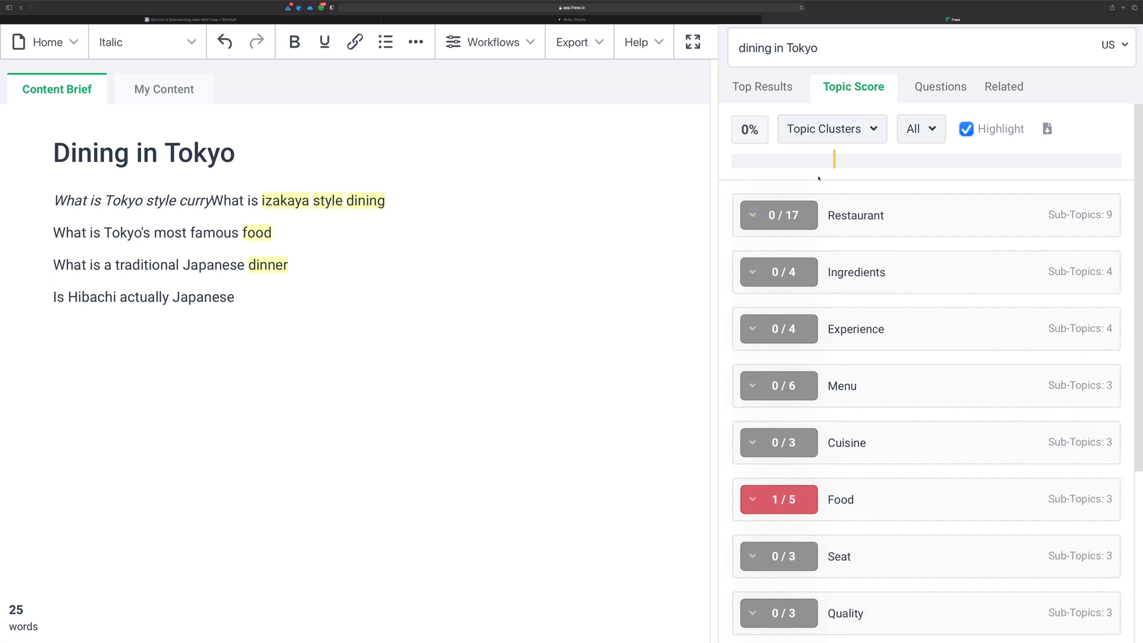
# - Show the top topics for "dining in Tokyo" and open the related topics for Sushi
pyautogui.click(829, 132)
pyautogui.click(815, 162)
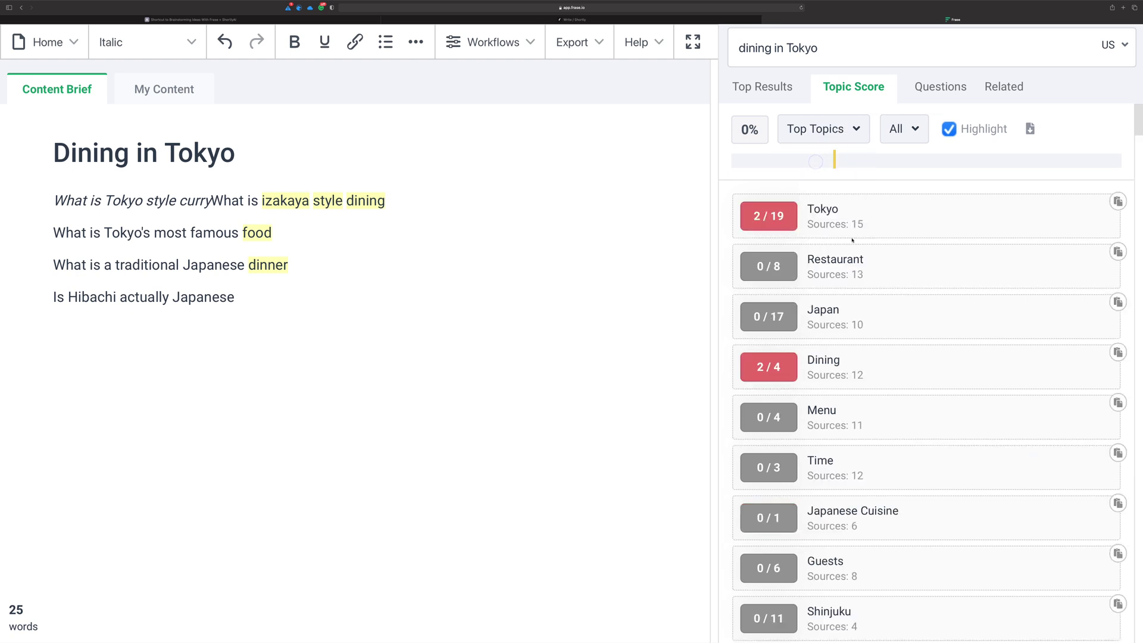
pyautogui.scroll(-3, 852, 240)
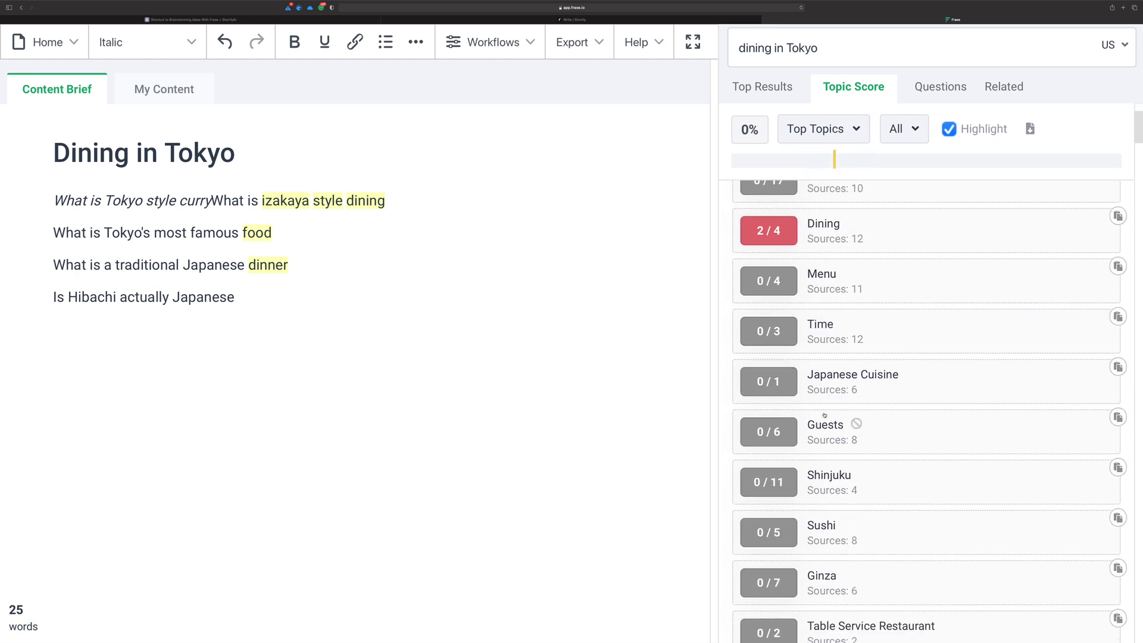
pyautogui.scroll(-4, 825, 415)
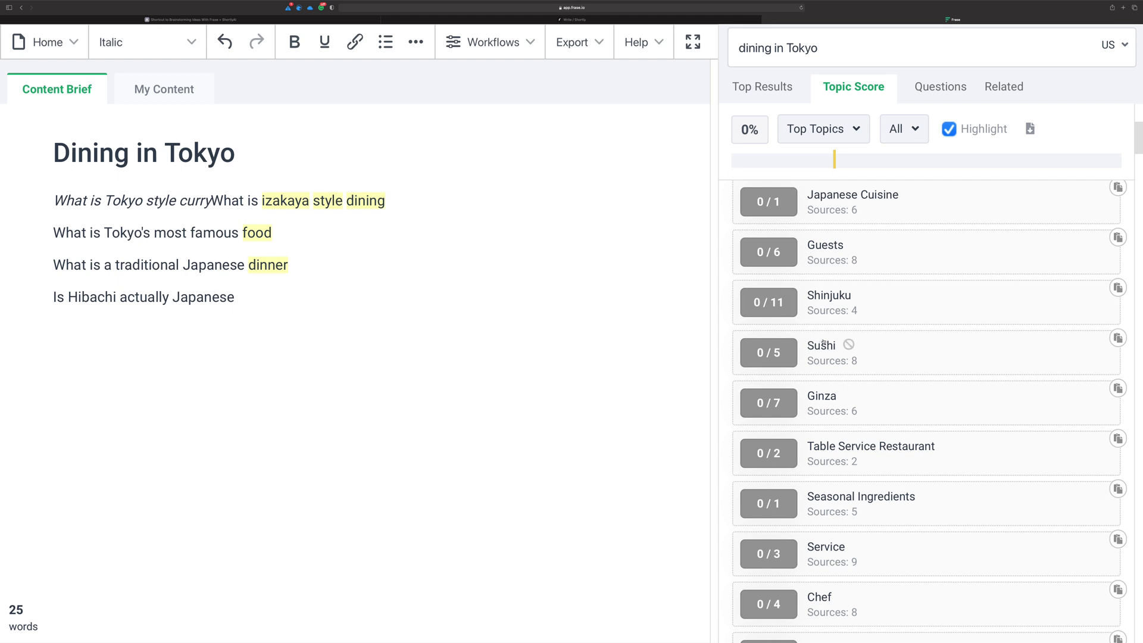
pyautogui.click(823, 344)
pyautogui.click(929, 119)
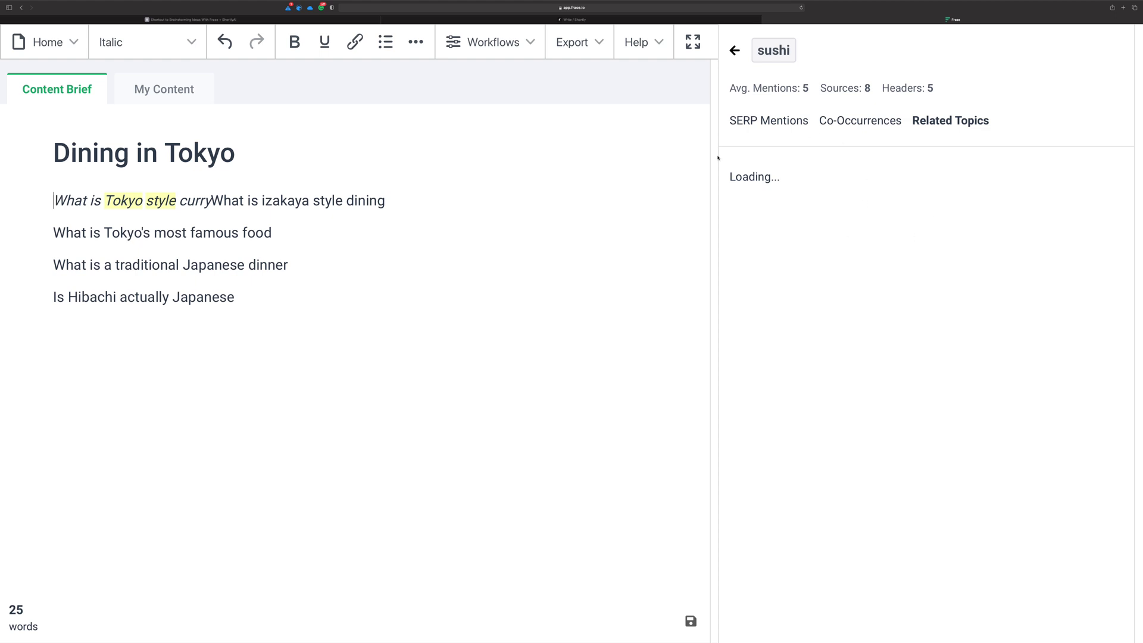
# - Separate "What is Tokyo style curry" from the izakaya question so each stands on its own line
pyautogui.click(212, 201)
pyautogui.press('Return')
pyautogui.tripleClick(204, 200)
pyautogui.click(204, 199)
pyautogui.tripleClick(204, 199)
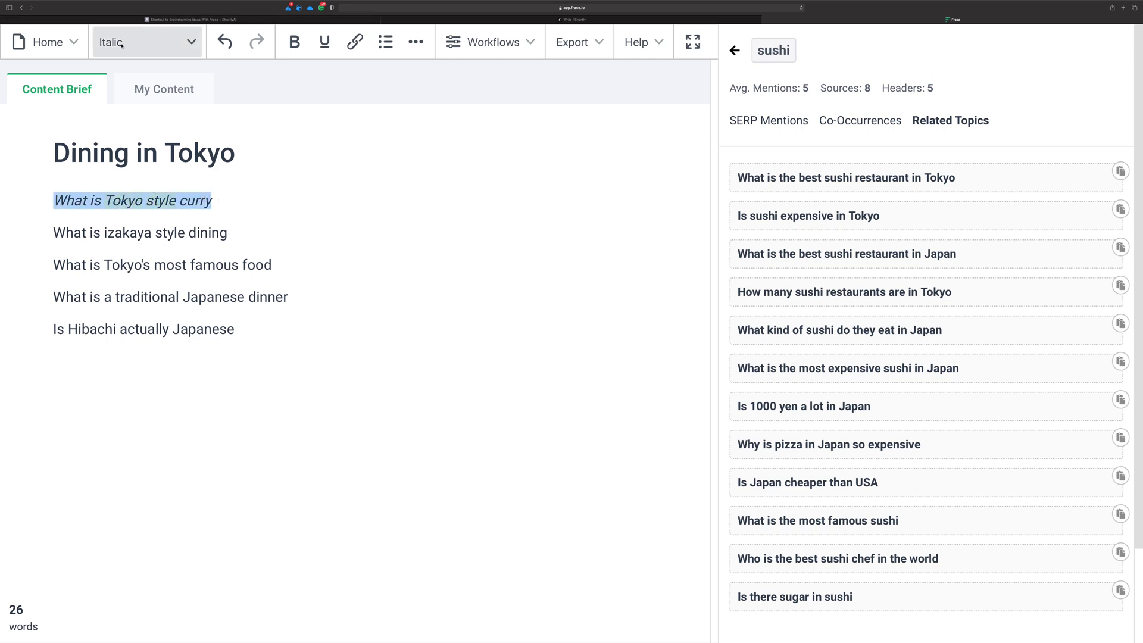
pyautogui.click(160, 43)
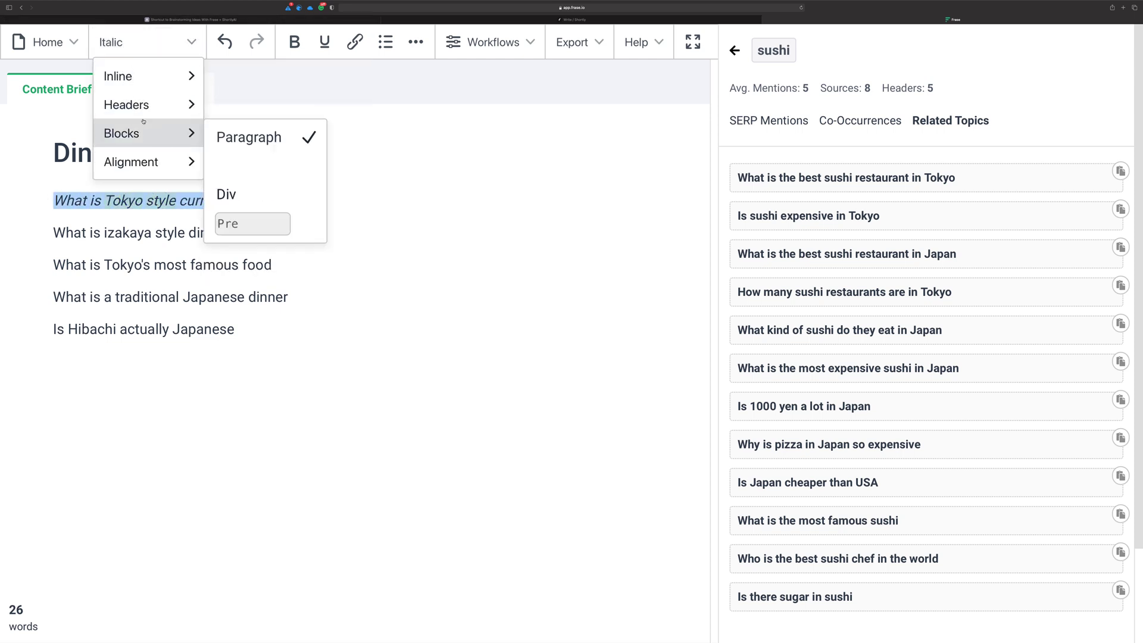
pyautogui.click(439, 127)
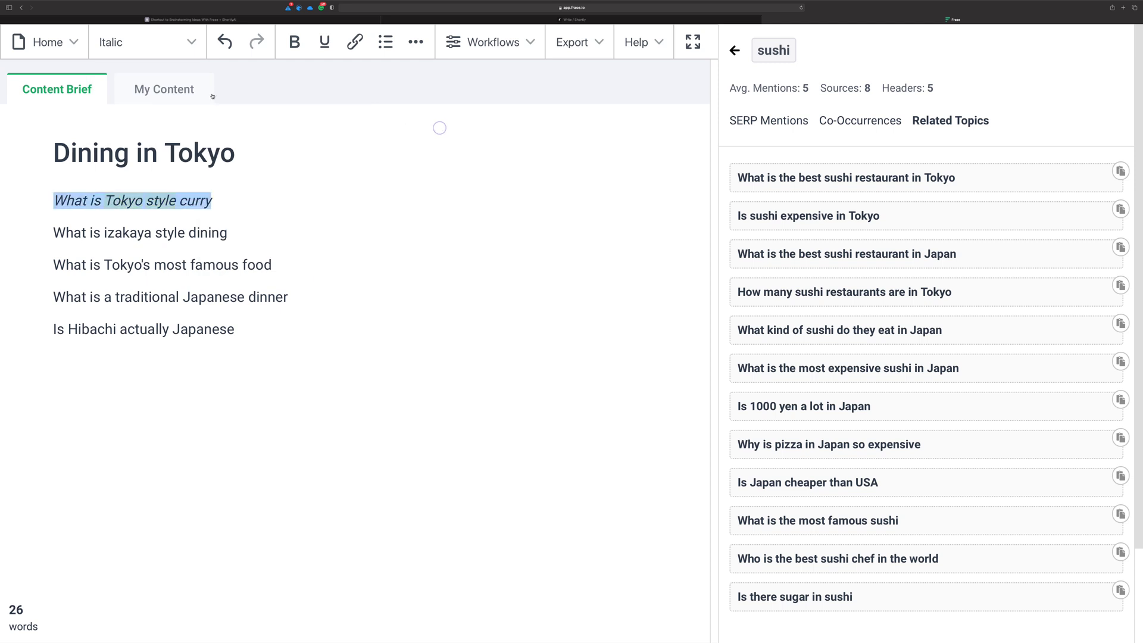
# - Add "Why is pizza in Japan so expensive" and "What kind of sushi do they eat in Japan" below the last question in the brief
pyautogui.click(257, 318)
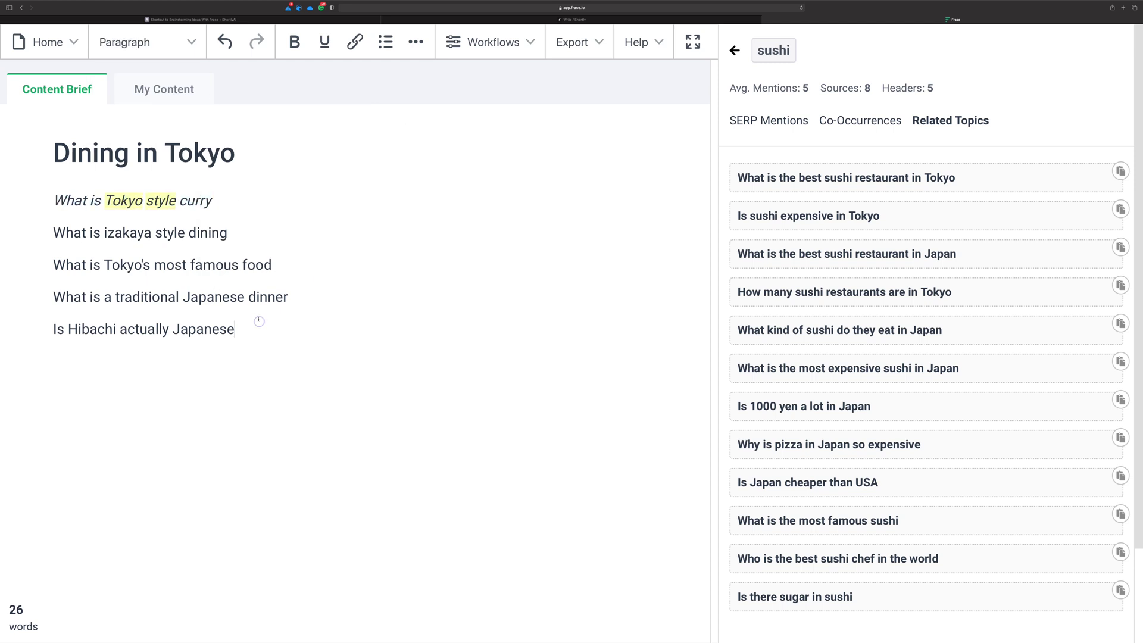
pyautogui.press('Return')
pyautogui.click(1121, 438)
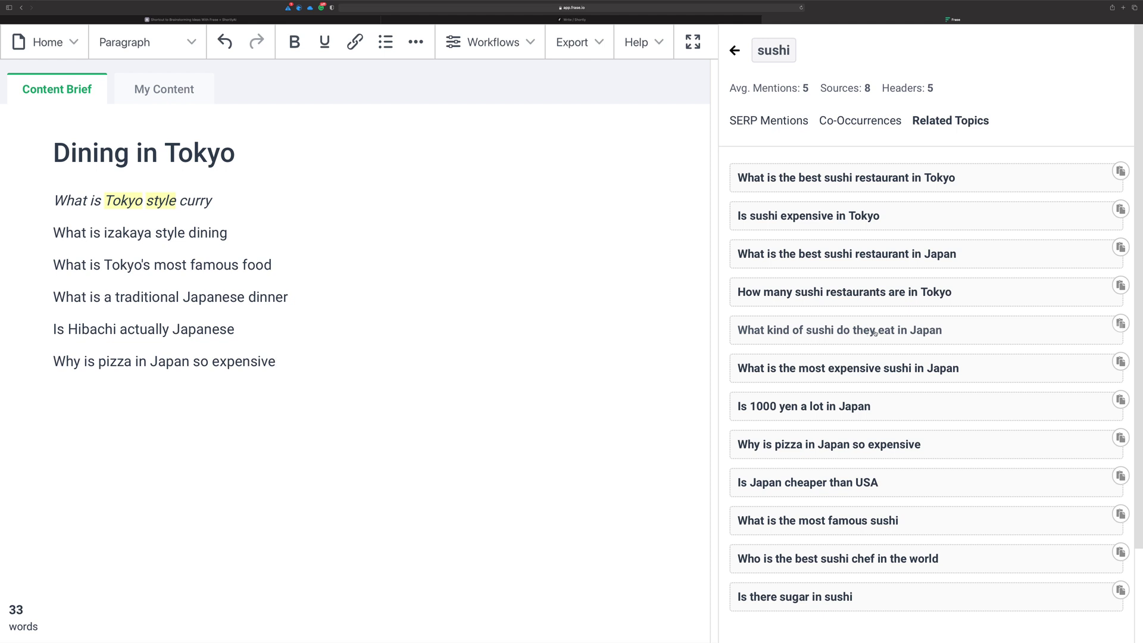
pyautogui.click(1121, 324)
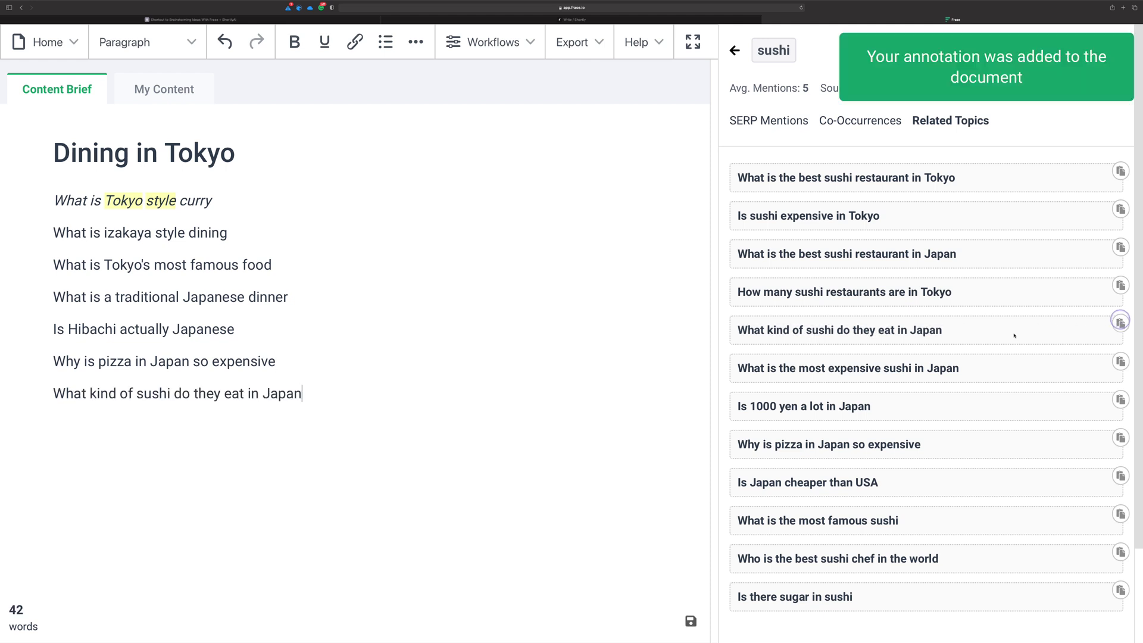
# - Copy all the brief's questions into the Shortly document after "/brainstorm [" and leave a blank line below the first one
pyautogui.moveTo(302, 394); pyautogui.dragTo(56, 201)
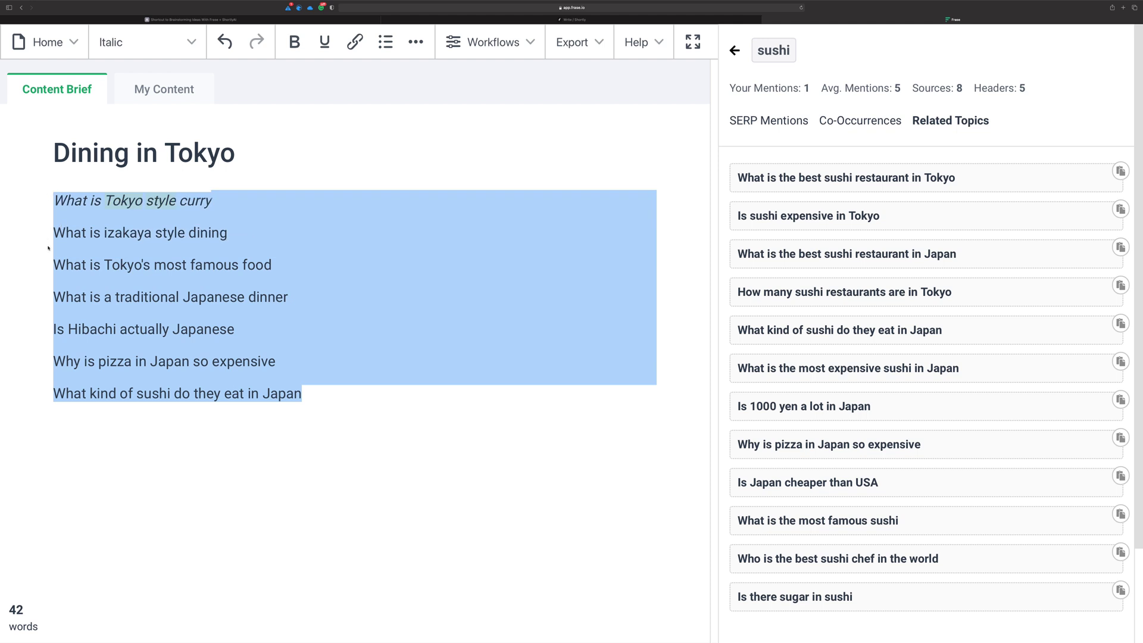
pyautogui.click(571, 20)
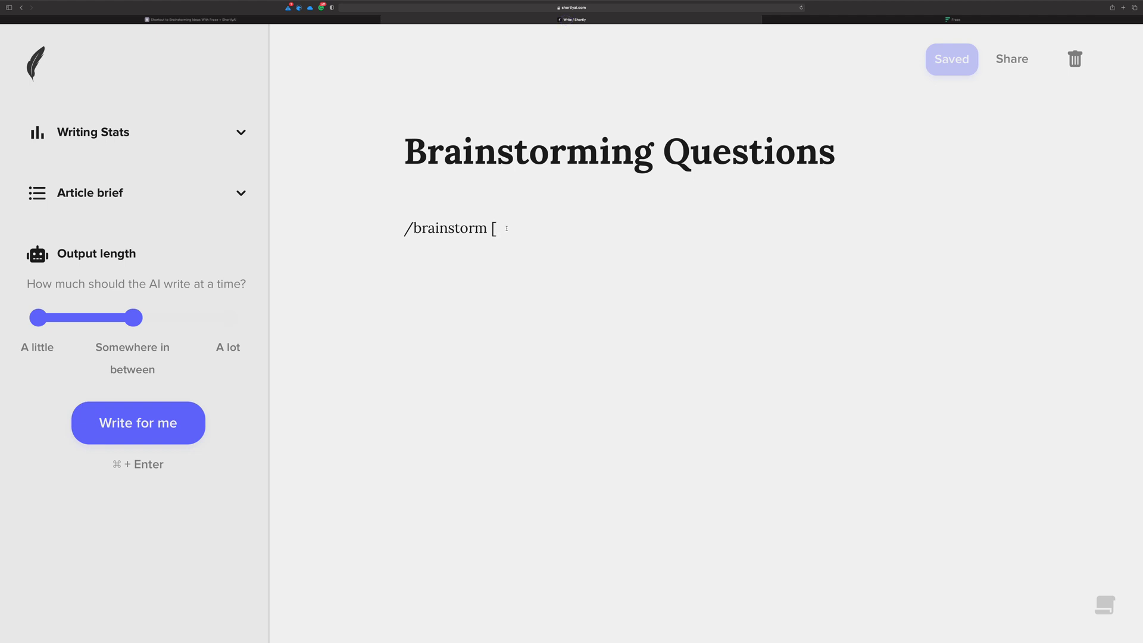
pyautogui.press('super+v')
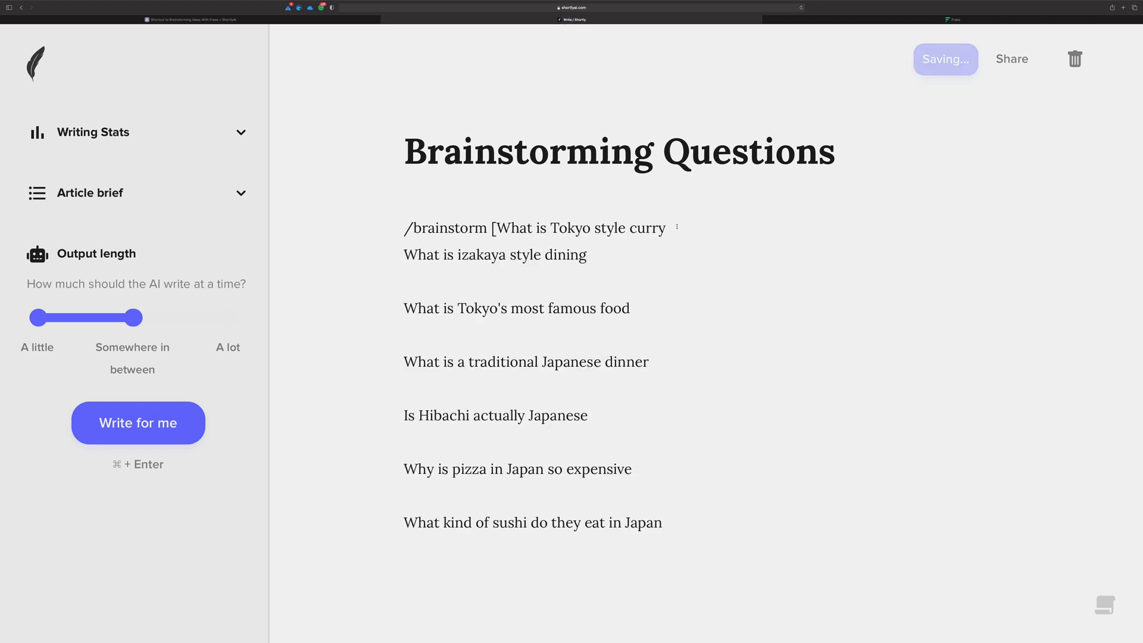
pyautogui.press('Return')
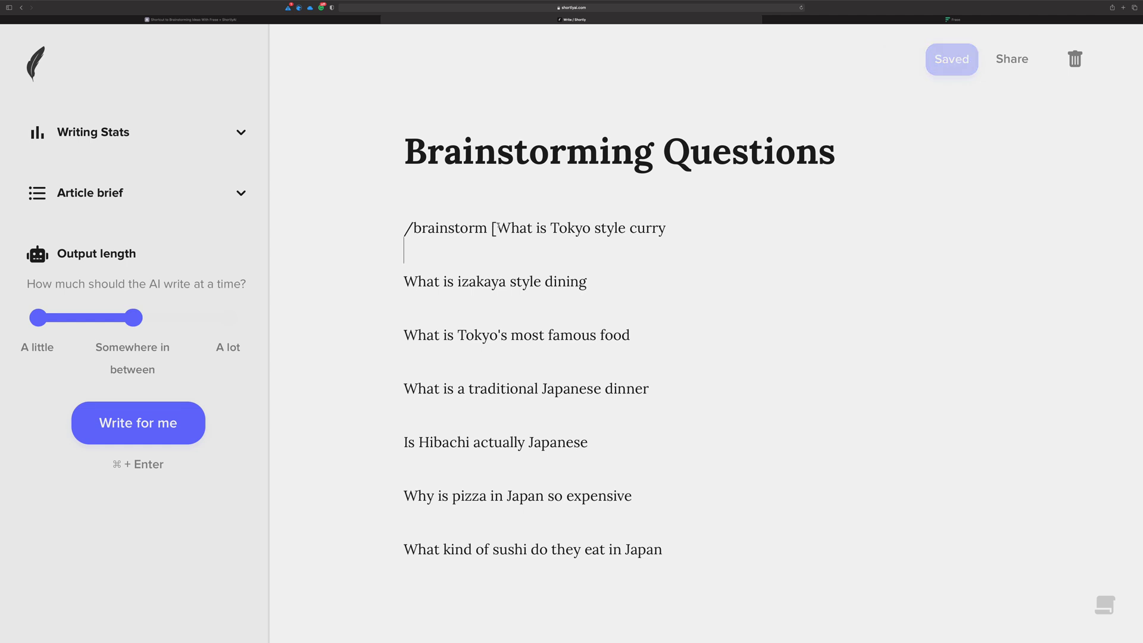
# - Copy "/brainstorm [" in front of each of the six remaining questions
pyautogui.moveTo(496, 229); pyautogui.dragTo(359, 227)
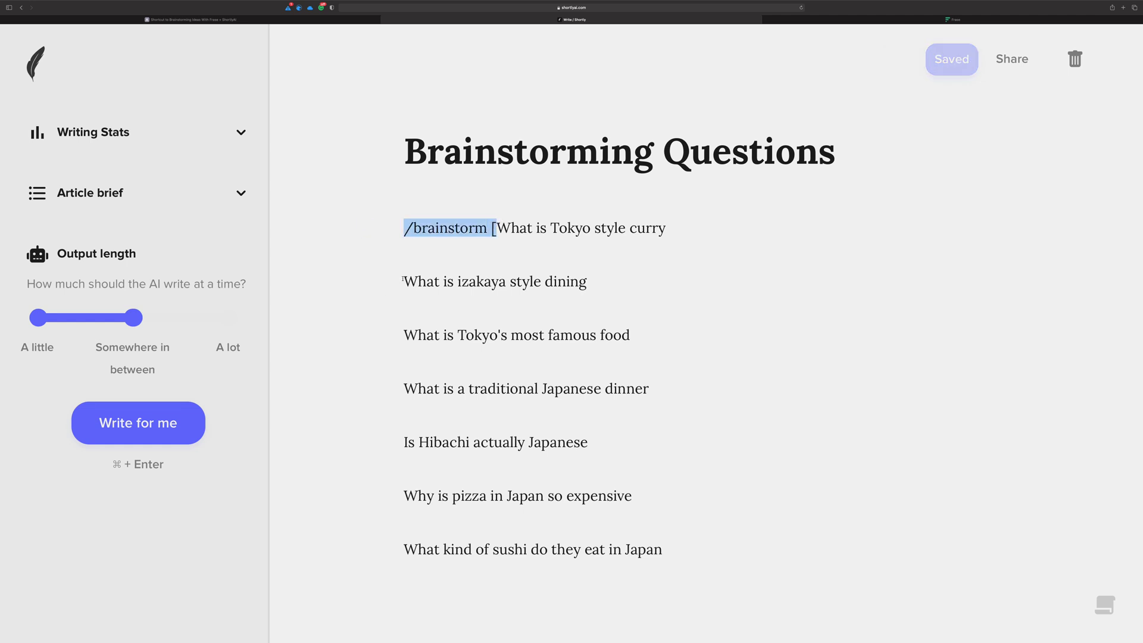
pyautogui.press('super+c')
pyautogui.click(403, 281)
pyautogui.press('super+v')
pyautogui.click(403, 334)
pyautogui.press('super+v')
pyautogui.click(405, 387)
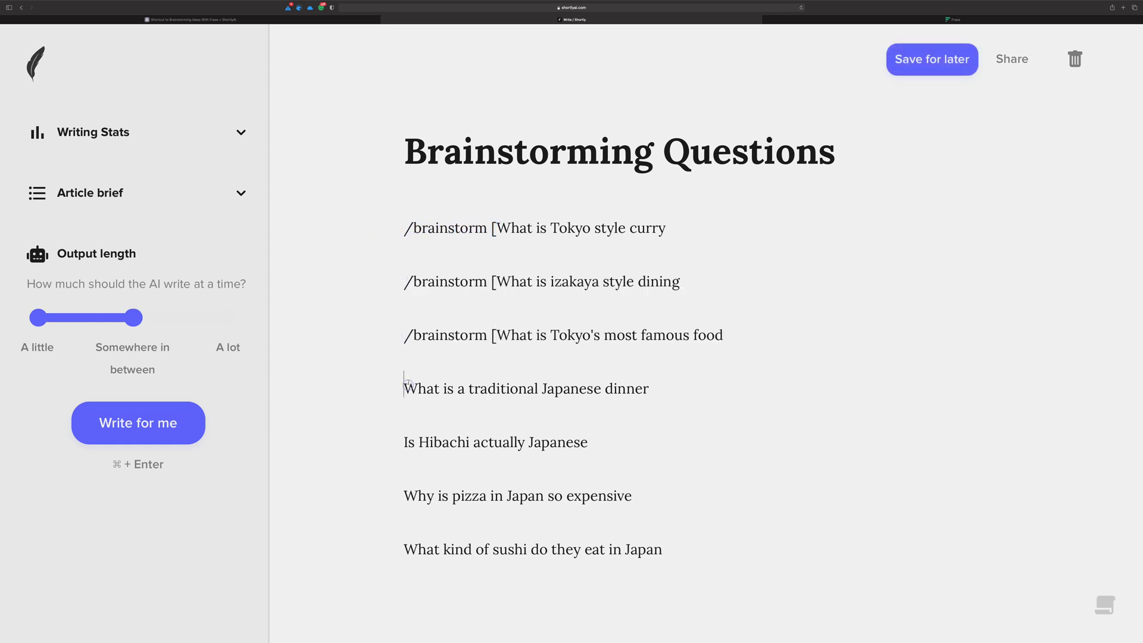
pyautogui.press('super+v')
pyautogui.click(404, 440)
pyautogui.press('super+v')
pyautogui.click(405, 490)
pyautogui.press('super+v')
pyautogui.click(404, 545)
pyautogui.press('super+v')
# - Close each of the seven brainstorm commands with "]" at the end of its line
pyautogui.click(698, 229)
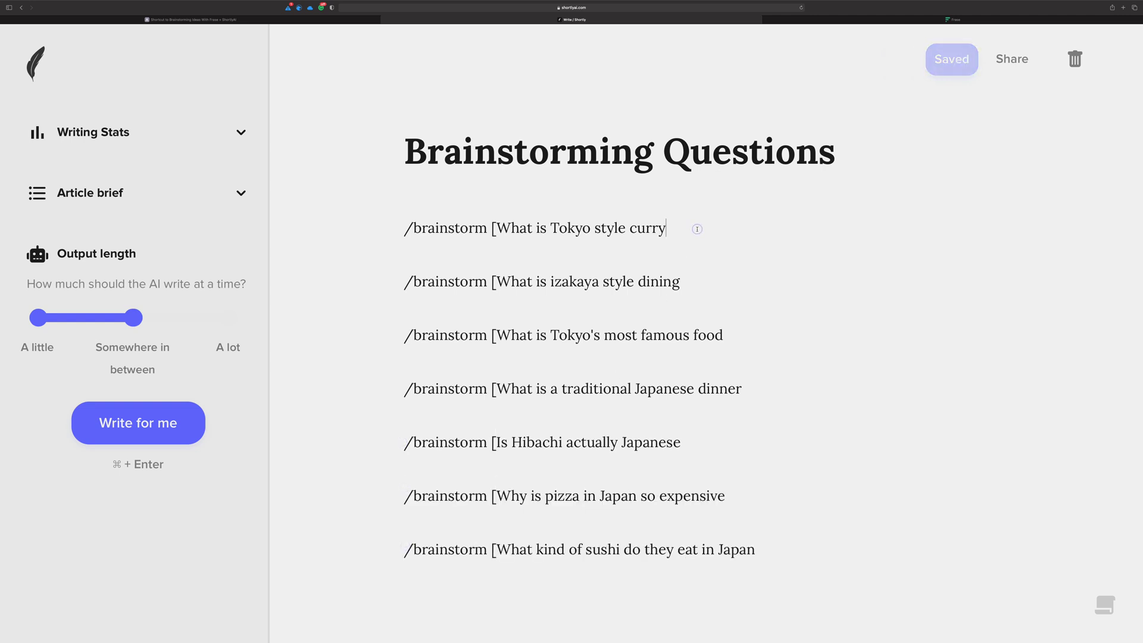
pyautogui.write(']')
pyautogui.click(709, 276)
pyautogui.write(']')
pyautogui.click(730, 320)
pyautogui.write(']')
pyautogui.click(747, 384)
pyautogui.write(']')
pyautogui.click(690, 444)
pyautogui.write(']')
pyautogui.click(733, 492)
pyautogui.write(']')
pyautogui.click(773, 545)
pyautogui.write(']')
# - Copy "What is Tokyo style curry" onto a separate line above its brainstorm command as a heading
pyautogui.click(669, 228)
pyautogui.press('super+Return')
pyautogui.moveTo(666, 228); pyautogui.dragTo(502, 225)
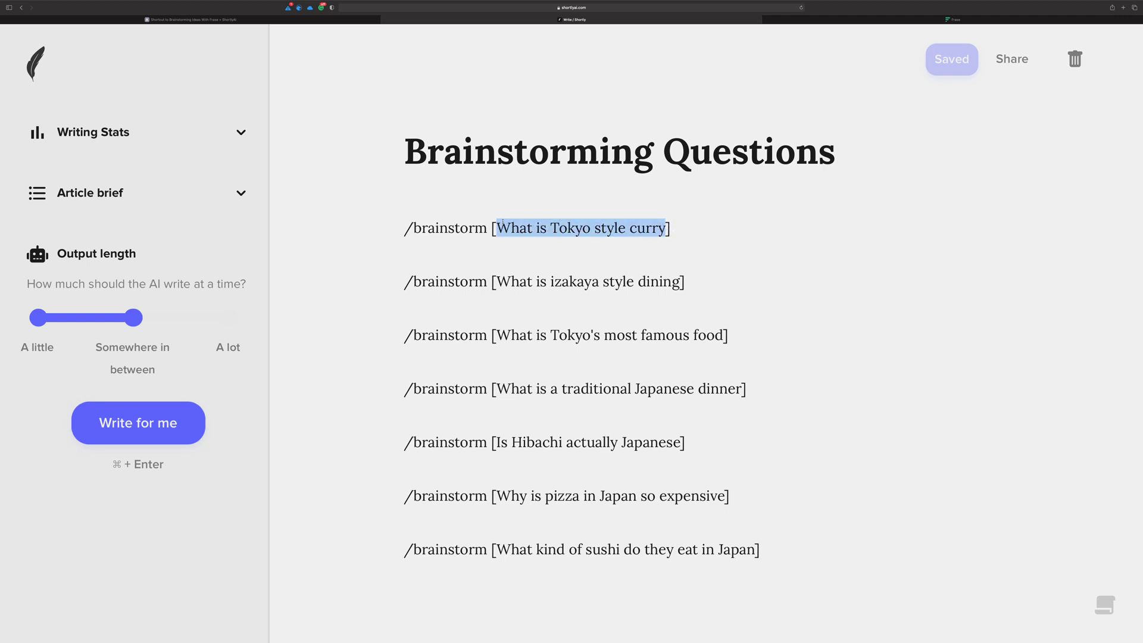
pyautogui.click(481, 211)
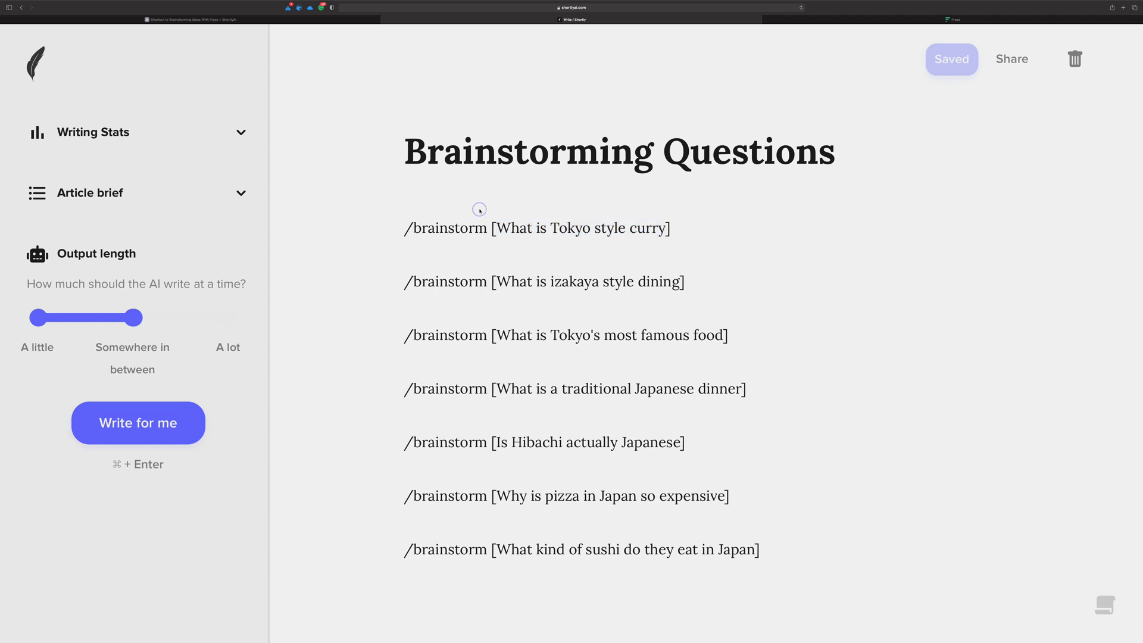
pyautogui.click(406, 228)
pyautogui.press('Return')
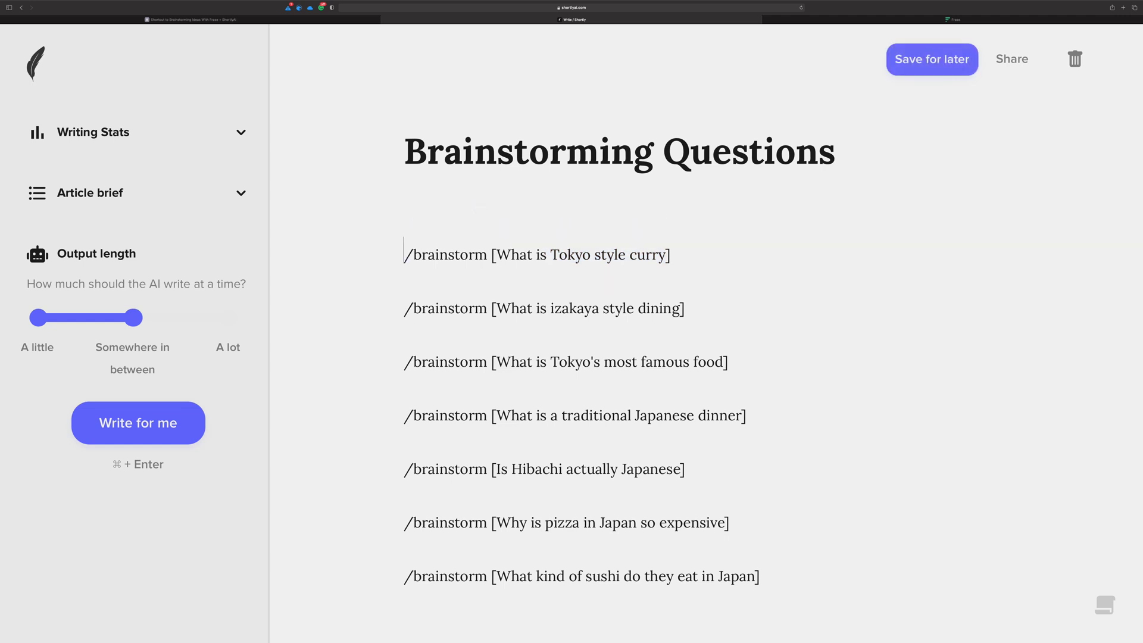
pyautogui.press('super+v')
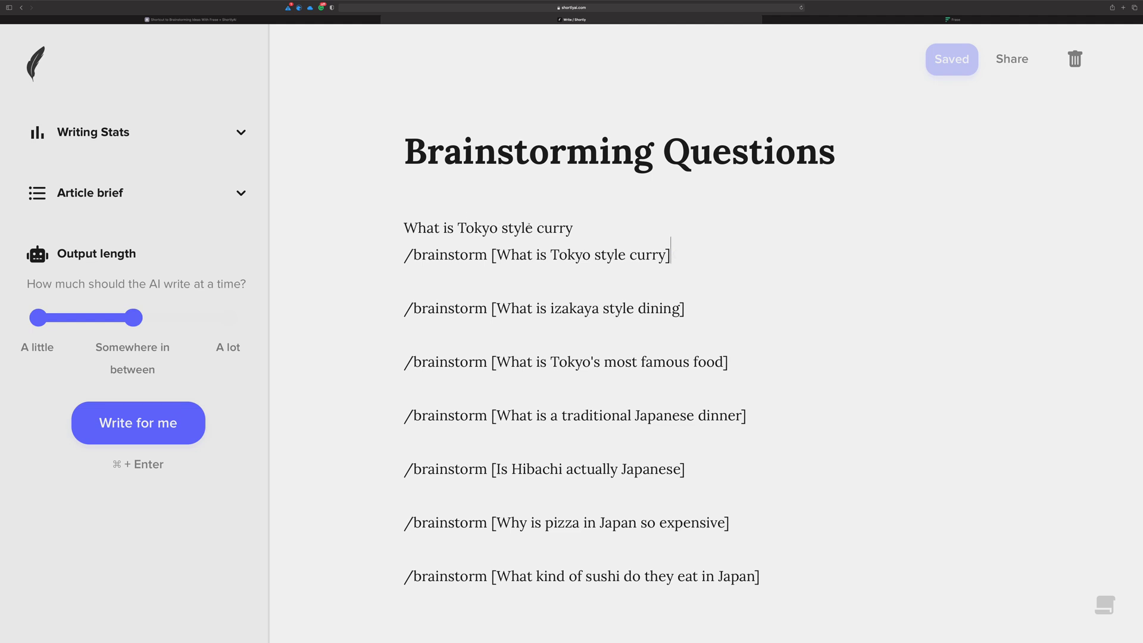
# - Run the brainstorm command for "What is Tokyo style curry" to generate ideas
pyautogui.moveTo(574, 227); pyautogui.dragTo(352, 226)
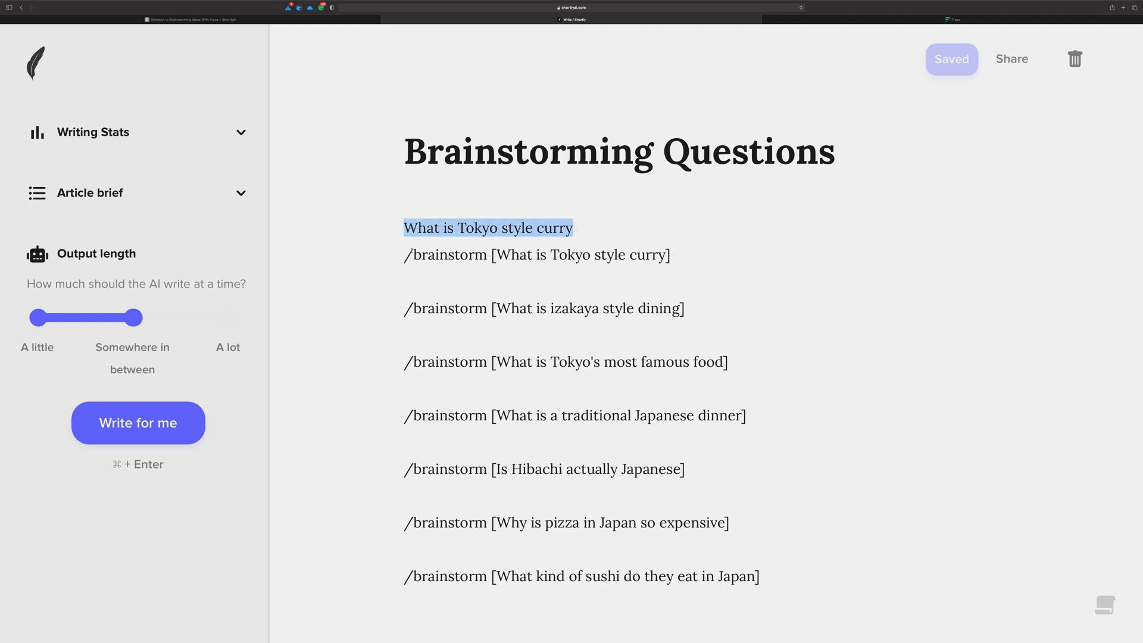
pyautogui.click(673, 252)
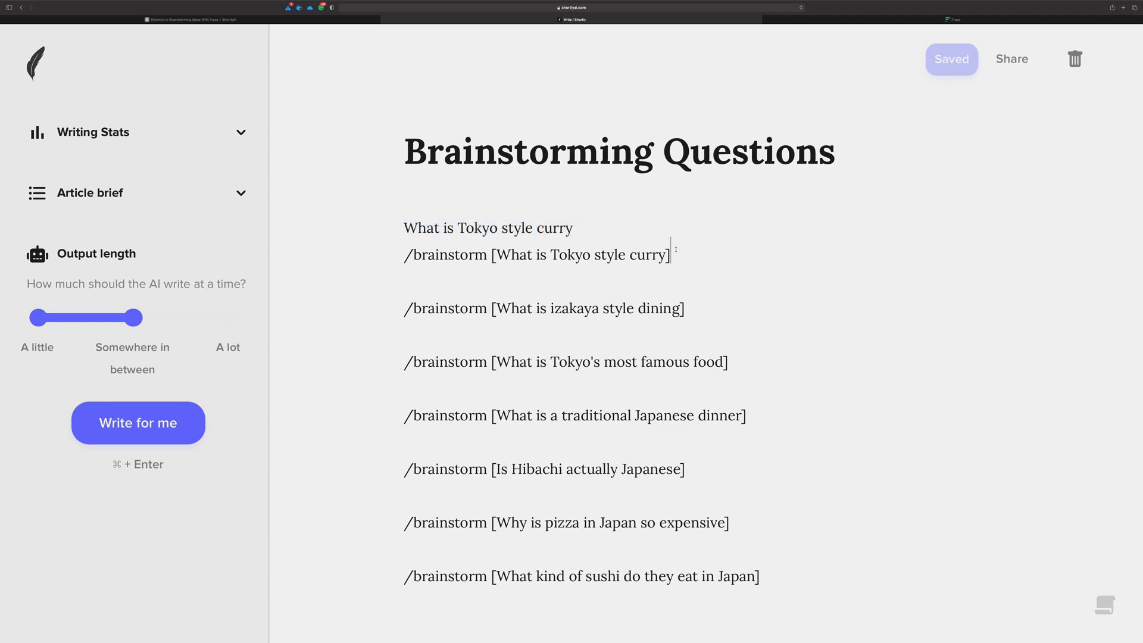
pyautogui.press('super+Return')
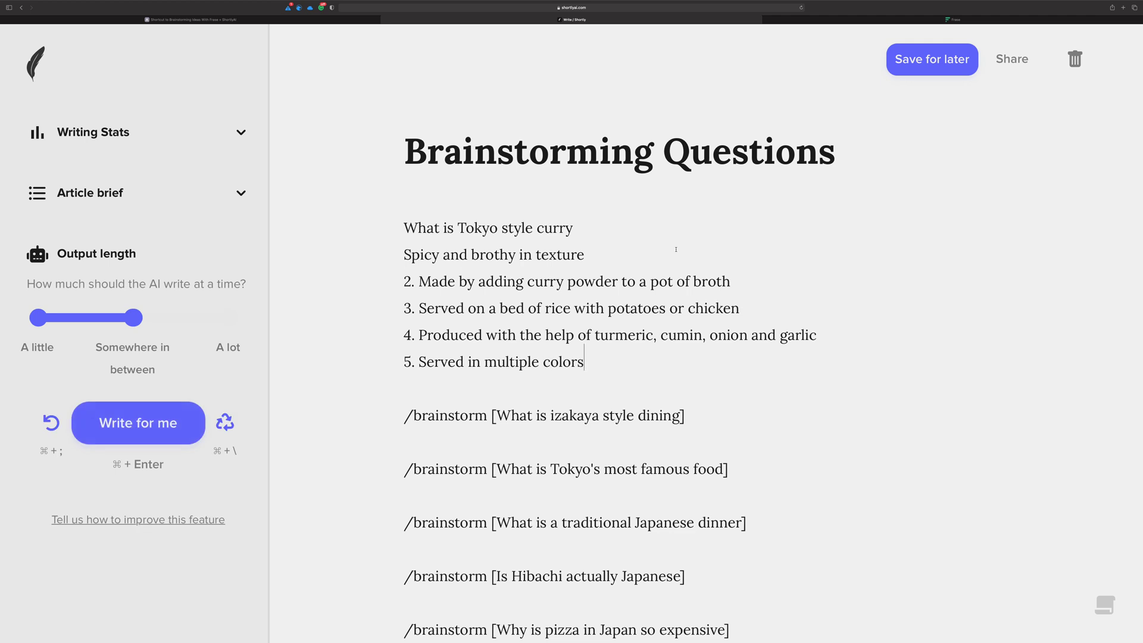
# - Run the brainstorm command for "What is izakaya style dining" to generate ideas
pyautogui.scroll(-3, 676, 249)
pyautogui.click(697, 271)
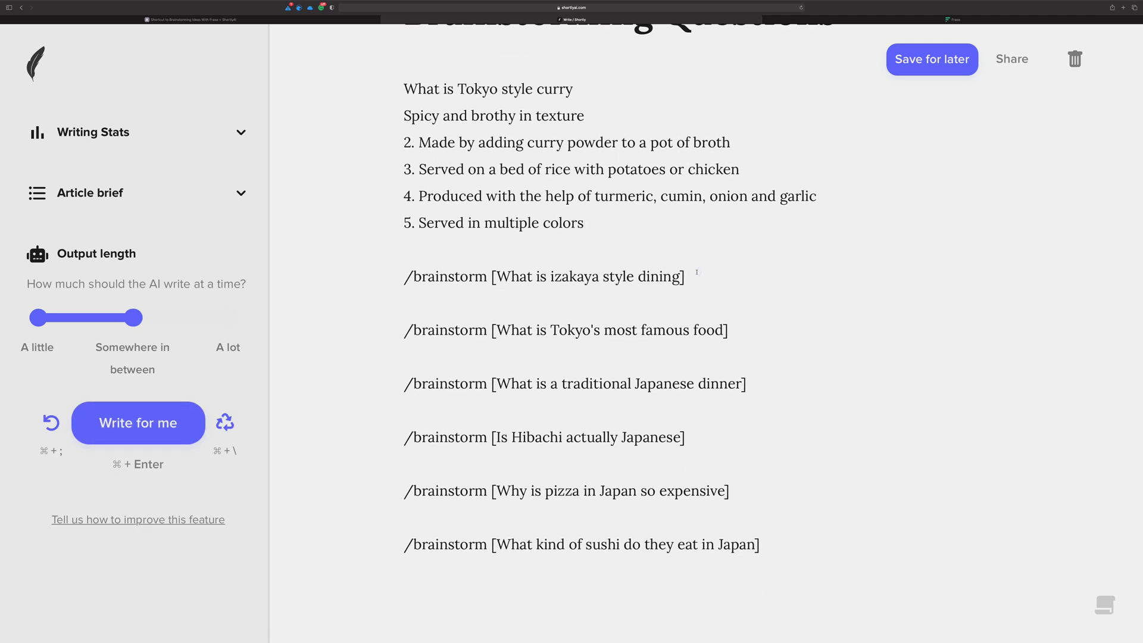
pyautogui.press('super+Return')
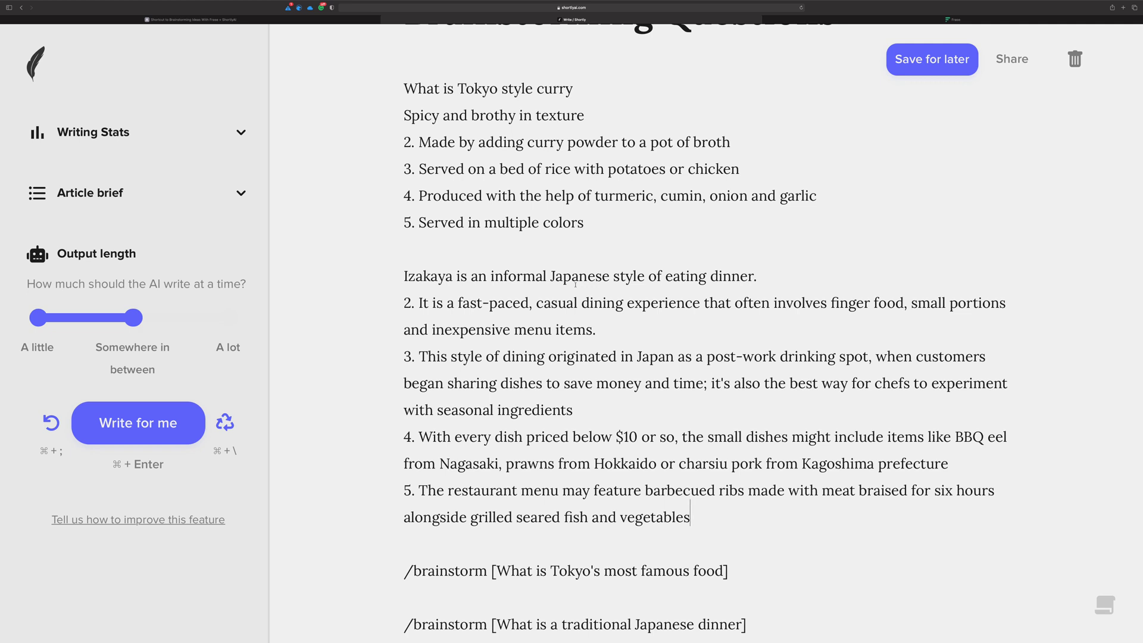
# - Check the remaining brainstorm commands and read the /brainstorm entry in the command cheatsheet, closing it when finished
pyautogui.scroll(-1, 575, 285)
pyautogui.scroll(-10, 575, 288)
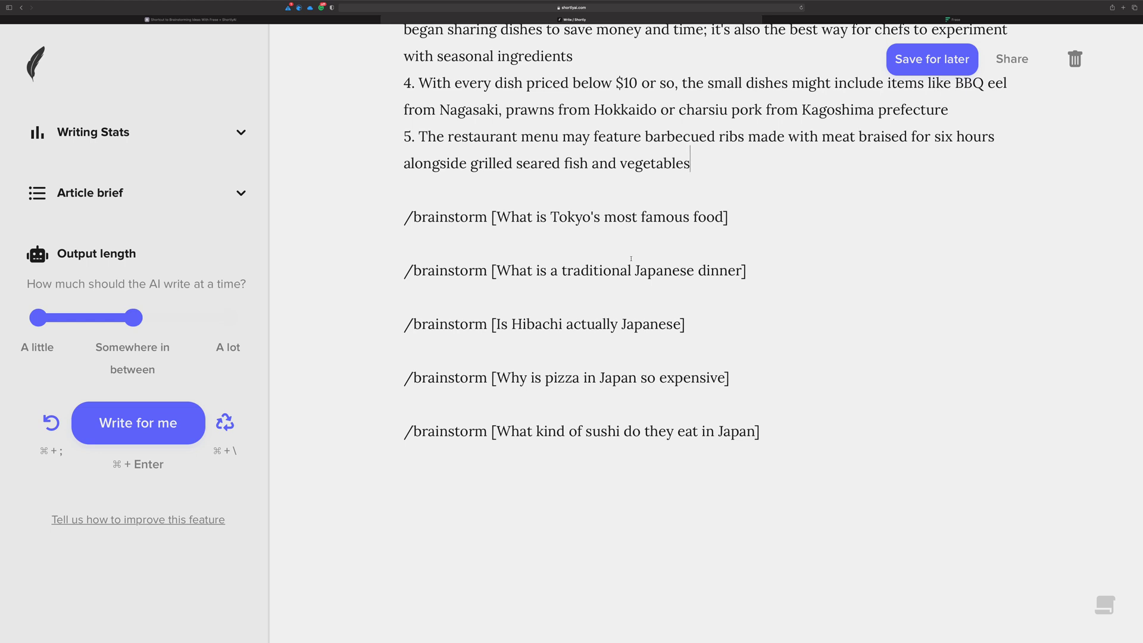
pyautogui.click(1106, 605)
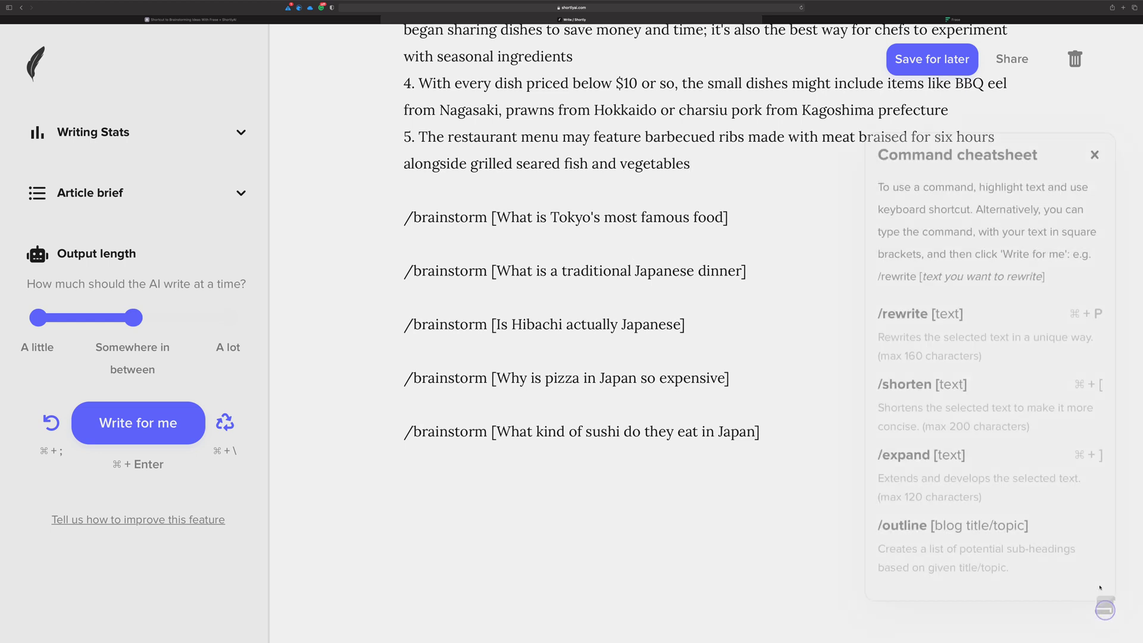
pyautogui.scroll(-2, 915, 504)
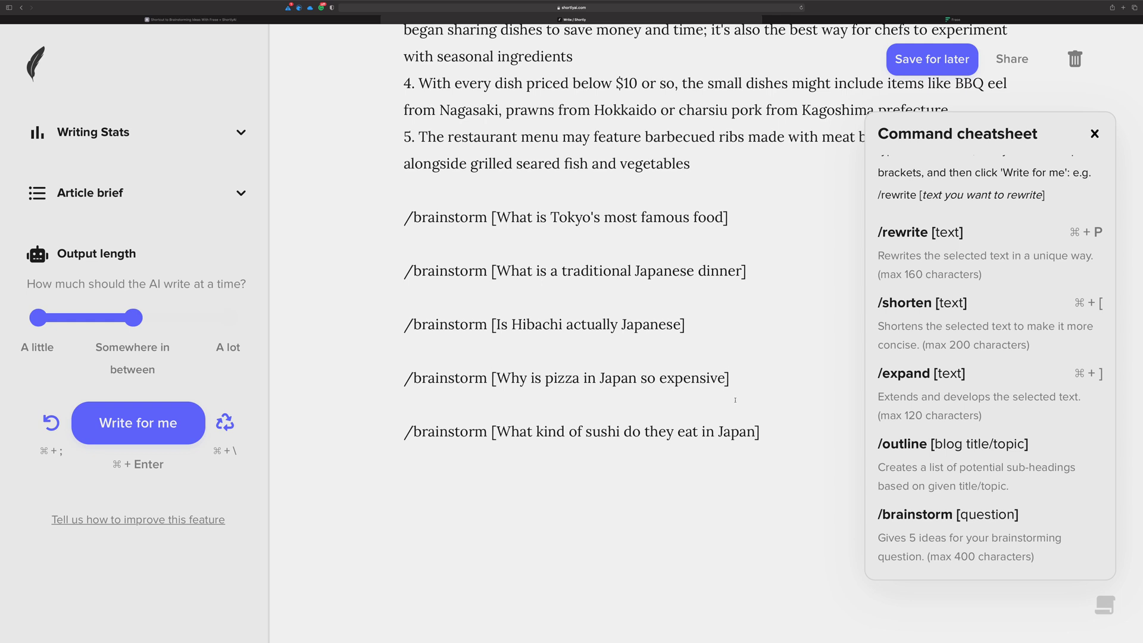
pyautogui.click(1096, 134)
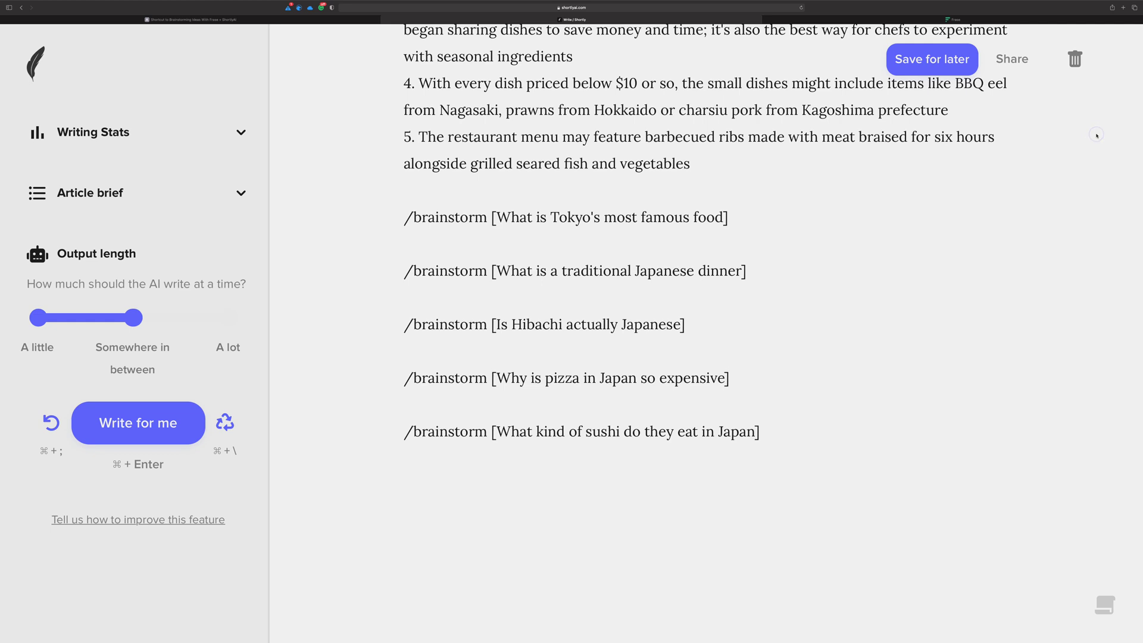